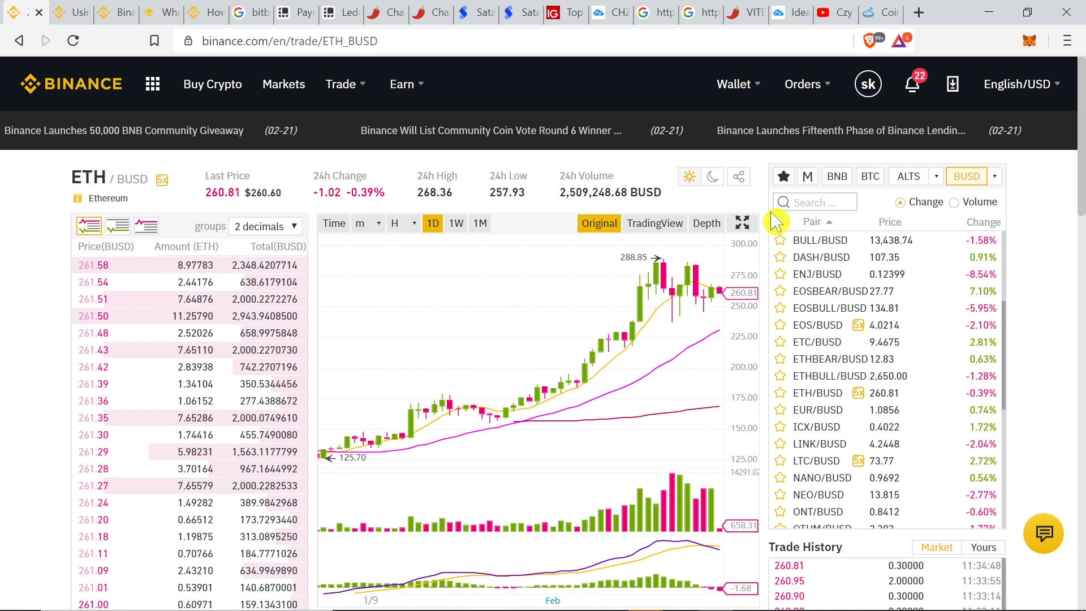
# Step: Browse the BNB- and BTC-quoted trading pairs, then return to the BUSD pairs
pyautogui.scroll(-3, 776, 221)
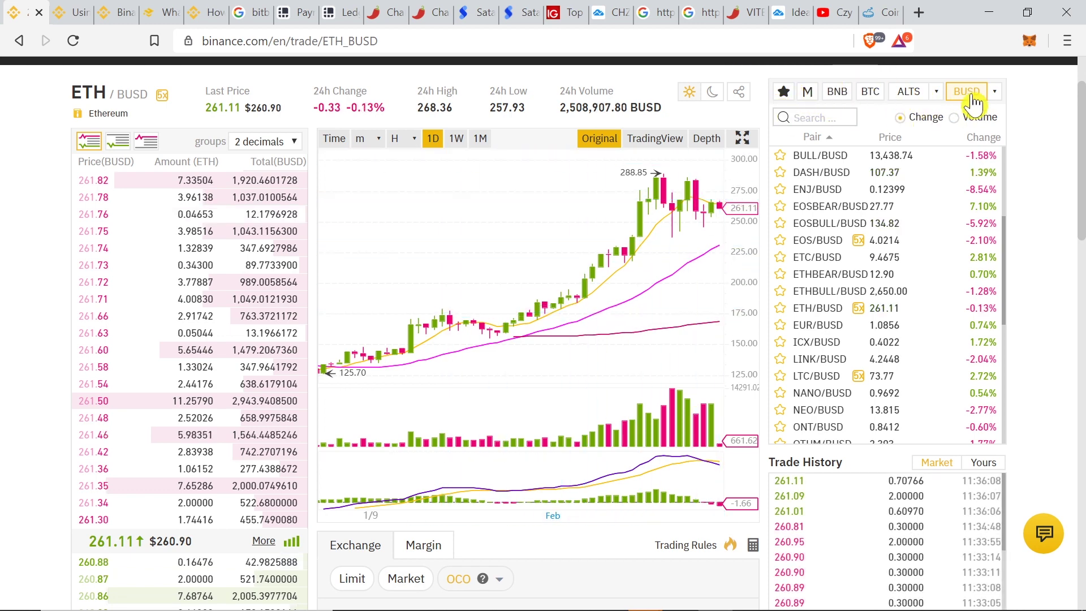
pyautogui.click(837, 95)
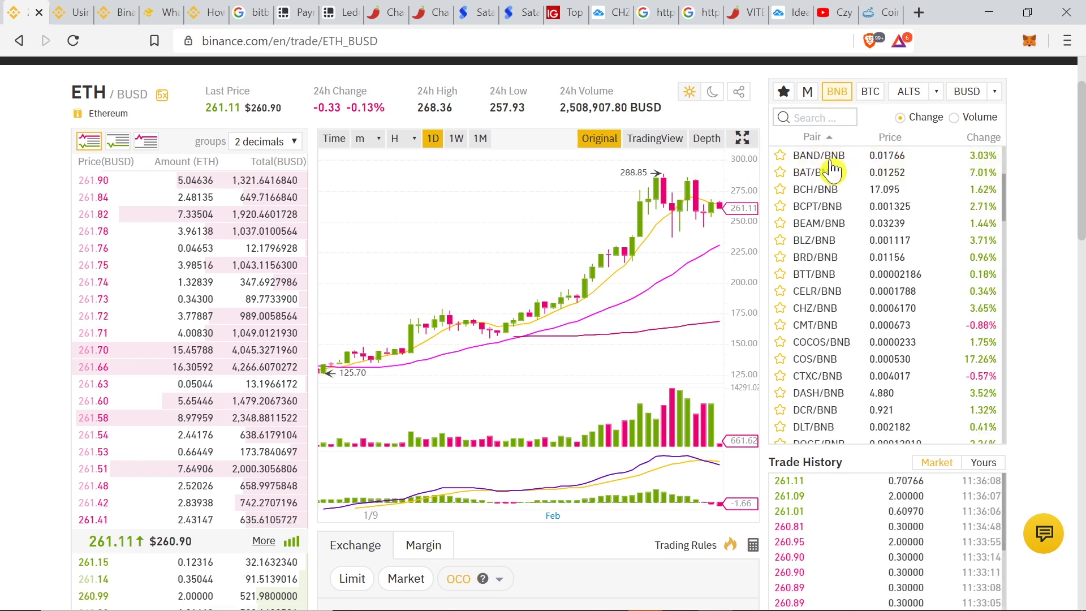
pyautogui.click(871, 91)
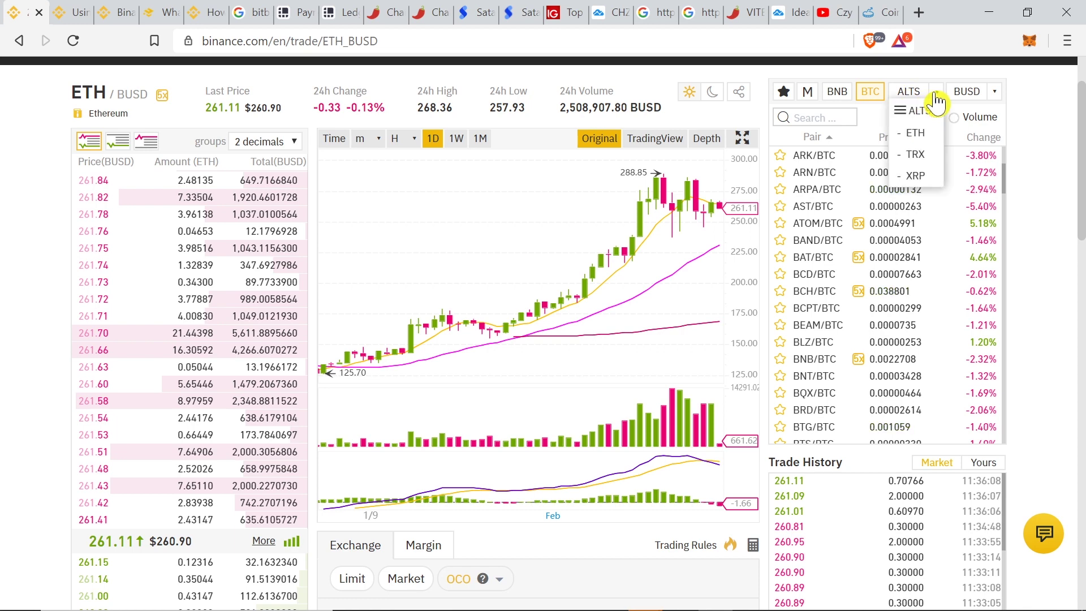
pyautogui.click(971, 95)
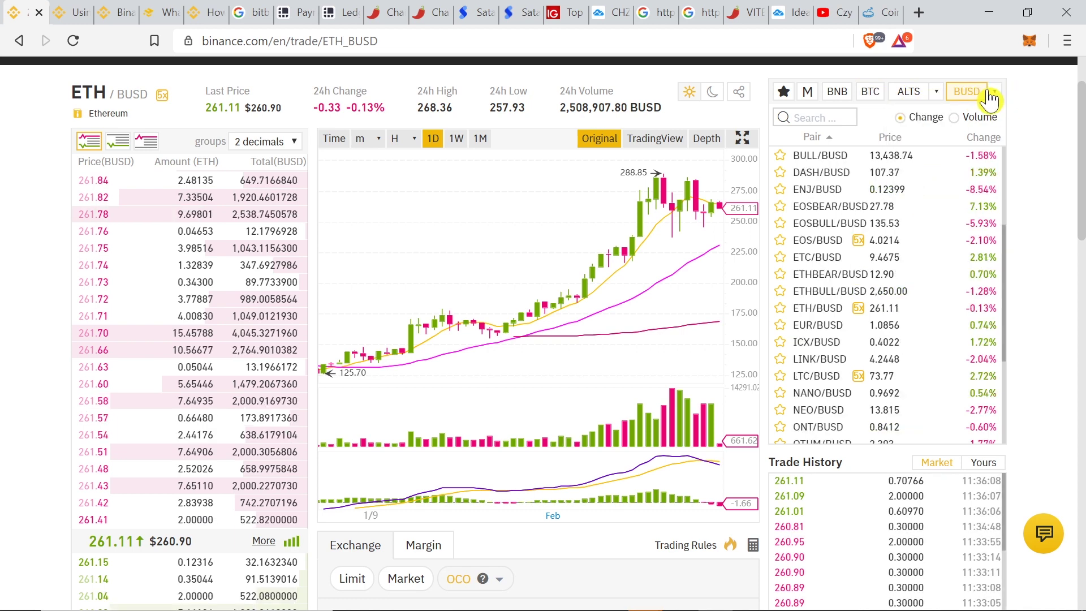
pyautogui.moveTo(994, 92)
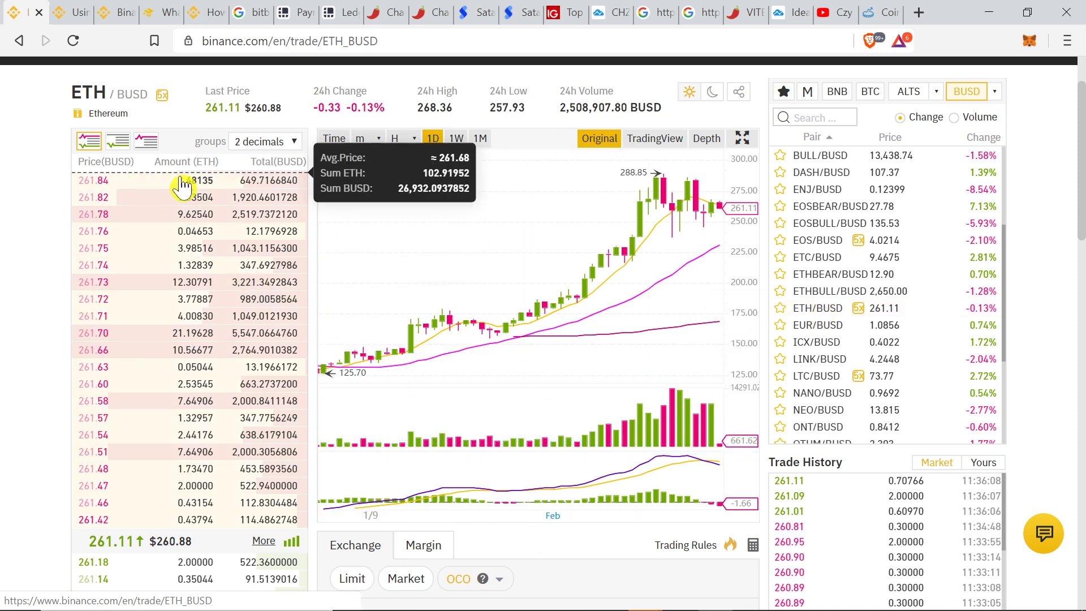
# Step: Switch the trade panel from OCO to the Limit order type
pyautogui.scroll(-1, 182, 181)
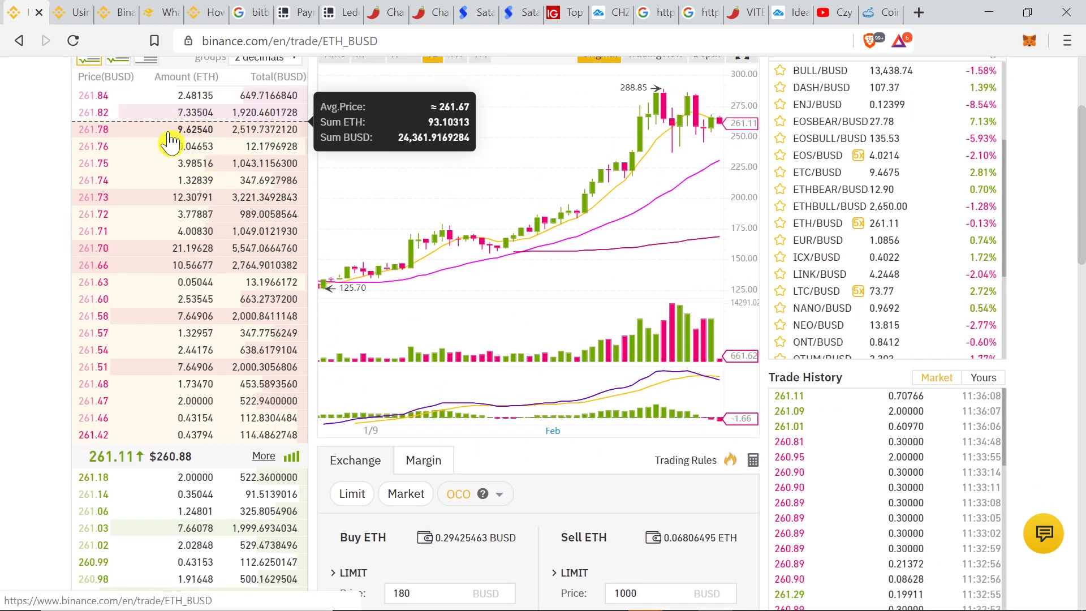
pyautogui.scroll(-1, 167, 385)
pyautogui.scroll(-2, 167, 385)
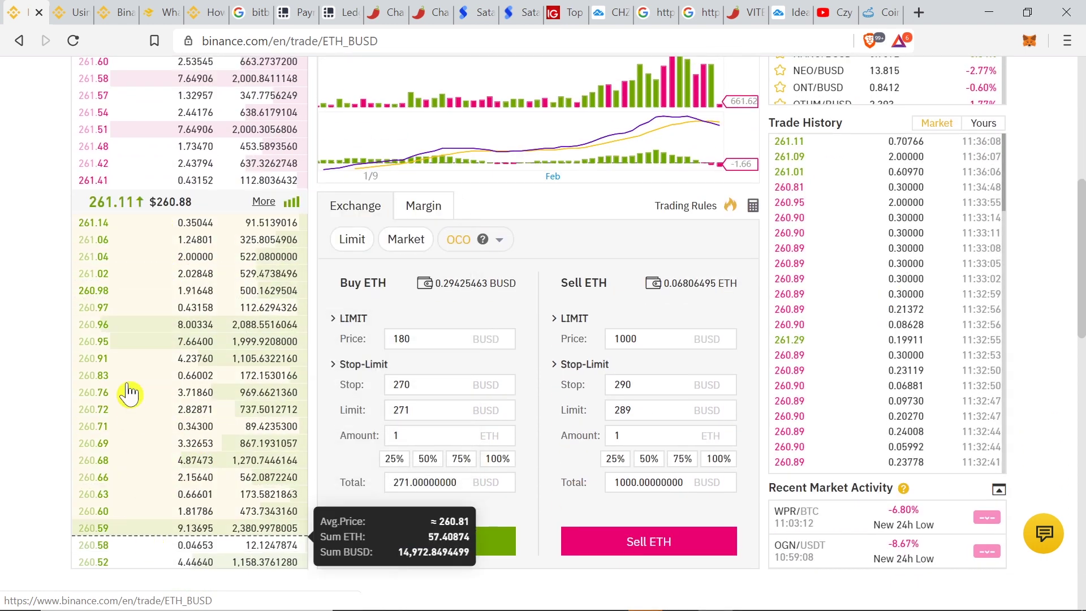
pyautogui.click(353, 240)
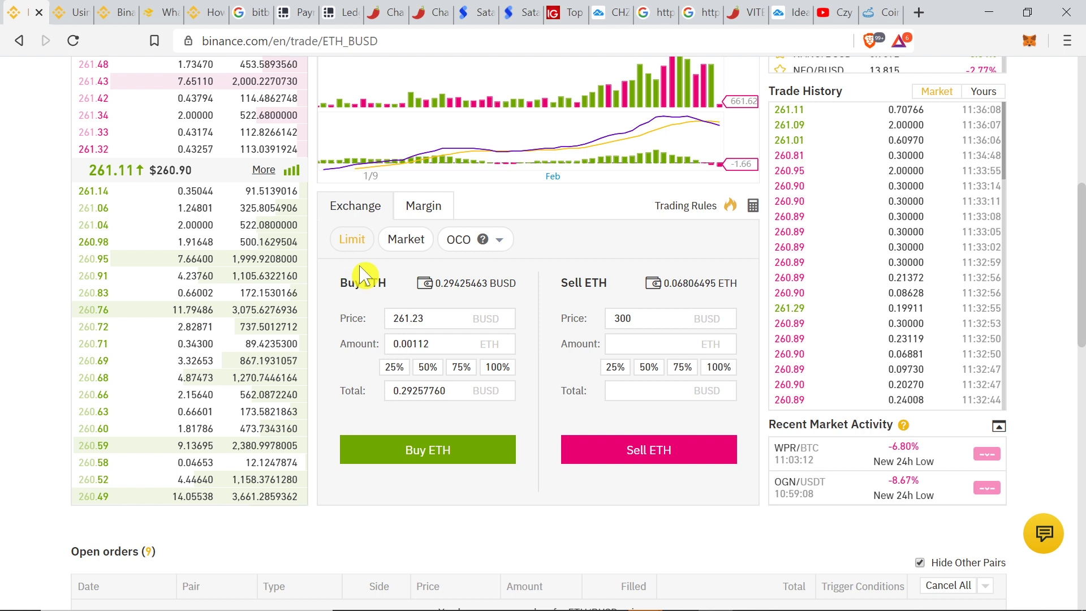
# Step: Enter a buy price of 220 BUSD and an amount of 1 ETH, totalling 220 BUSD
pyautogui.moveTo(113, 193)
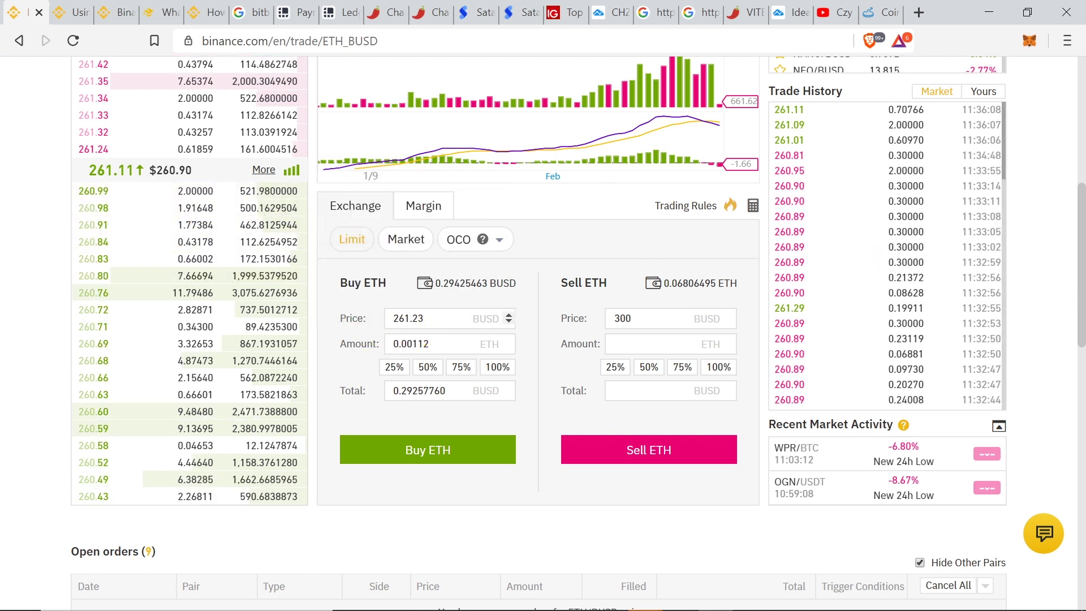
pyautogui.moveTo(430, 319); pyautogui.dragTo(318, 325)
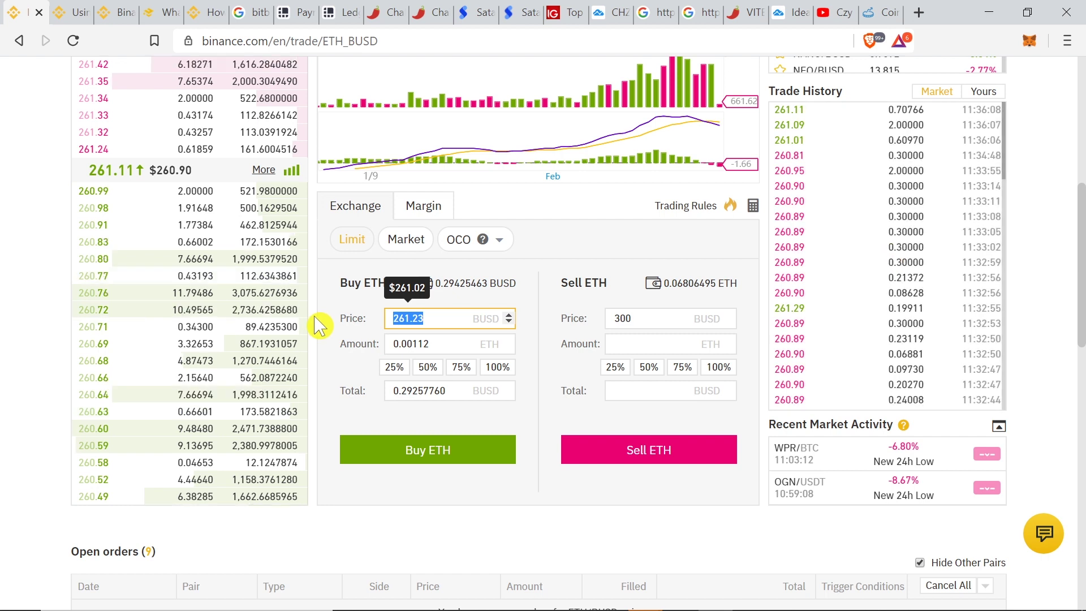
pyautogui.write('220')
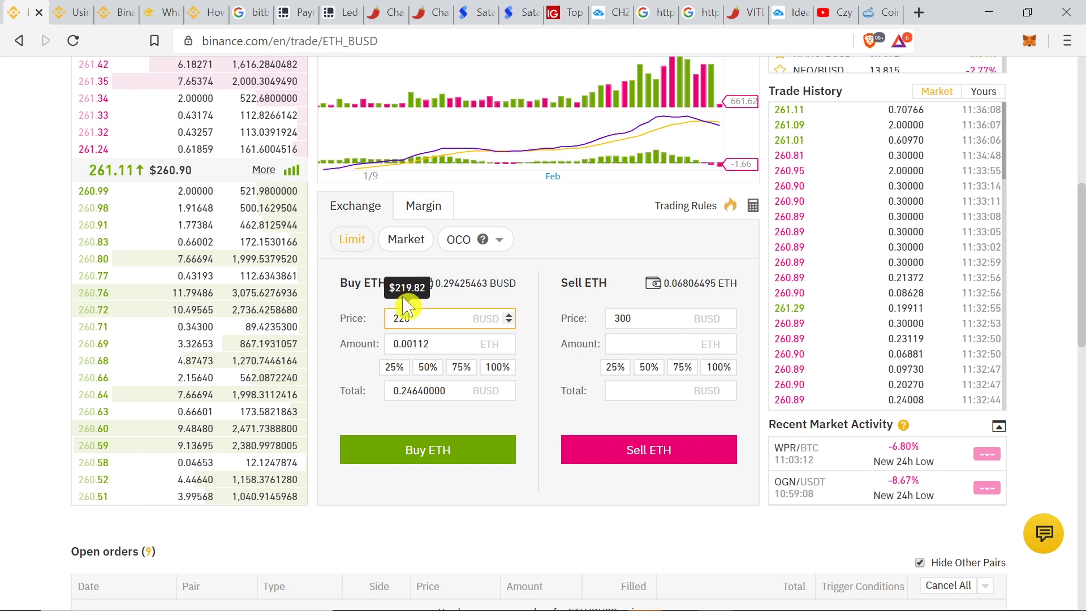
pyautogui.click(429, 344)
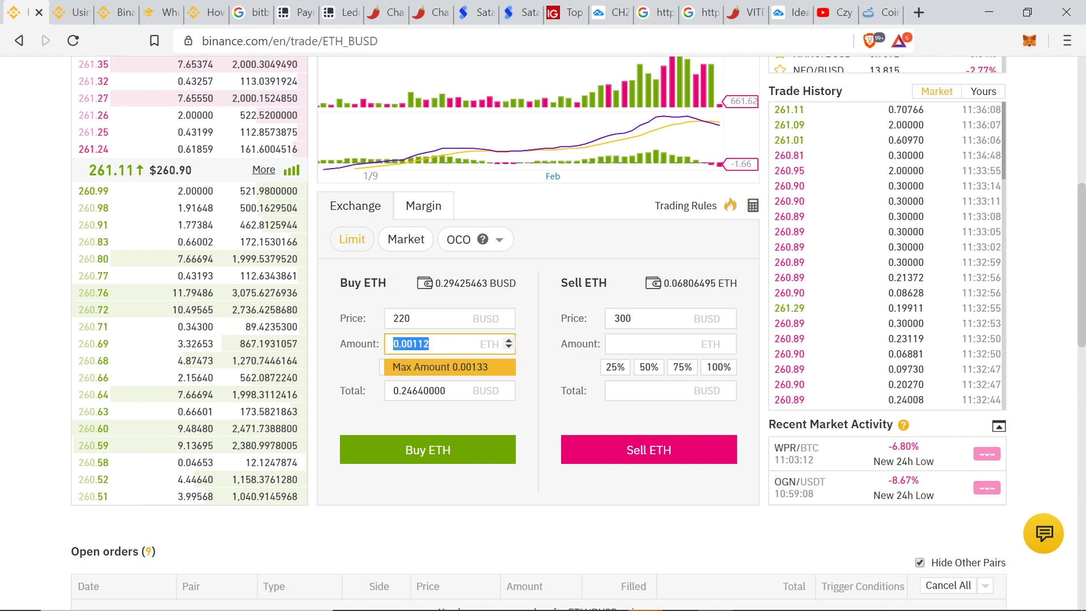
pyautogui.write('1')
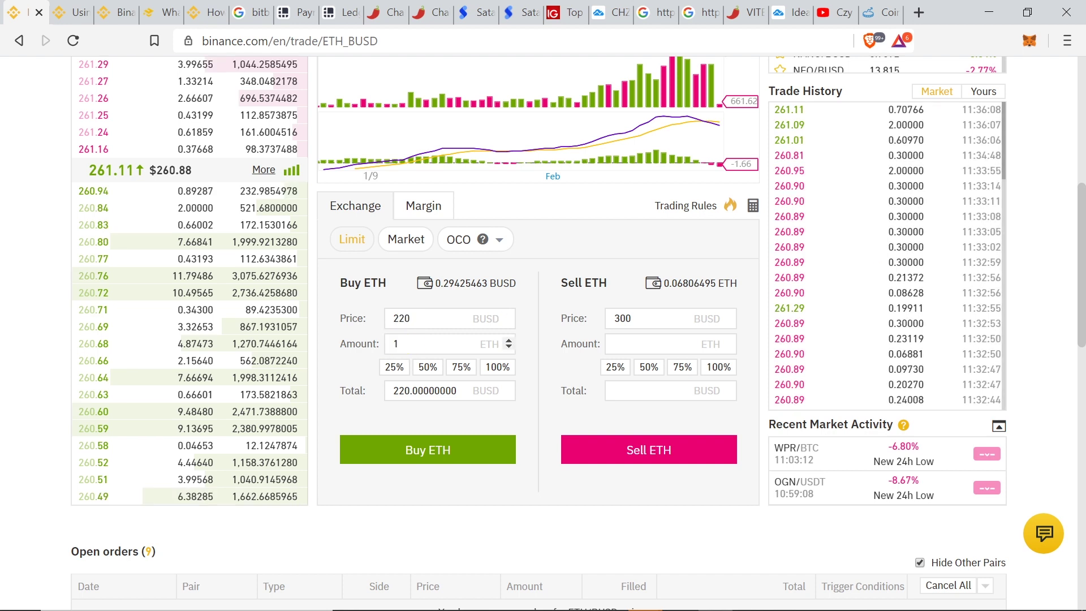
pyautogui.moveTo(210, 191)
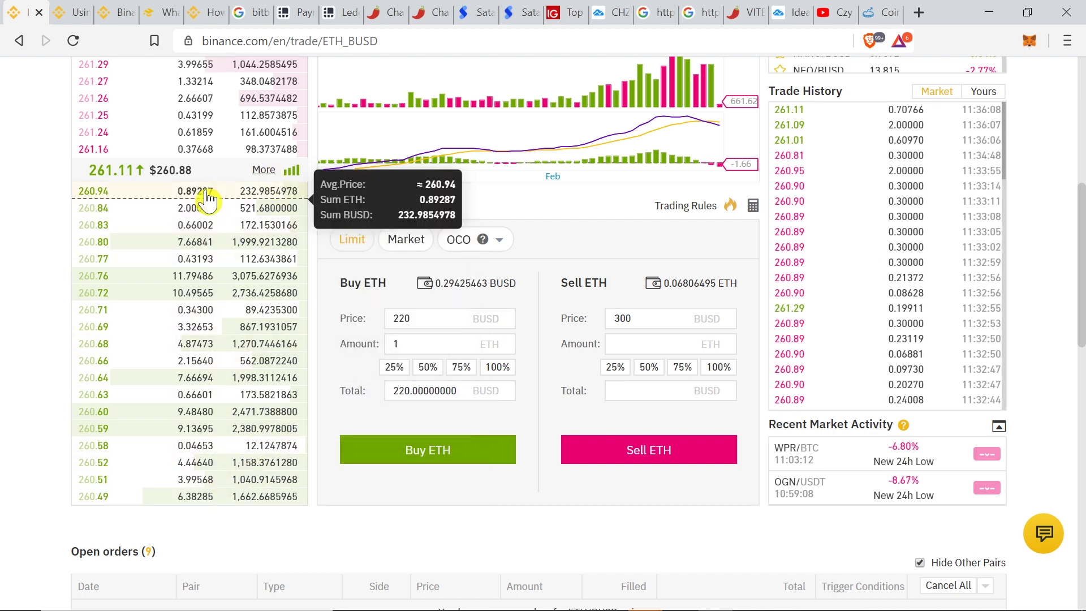
pyautogui.moveTo(192, 428)
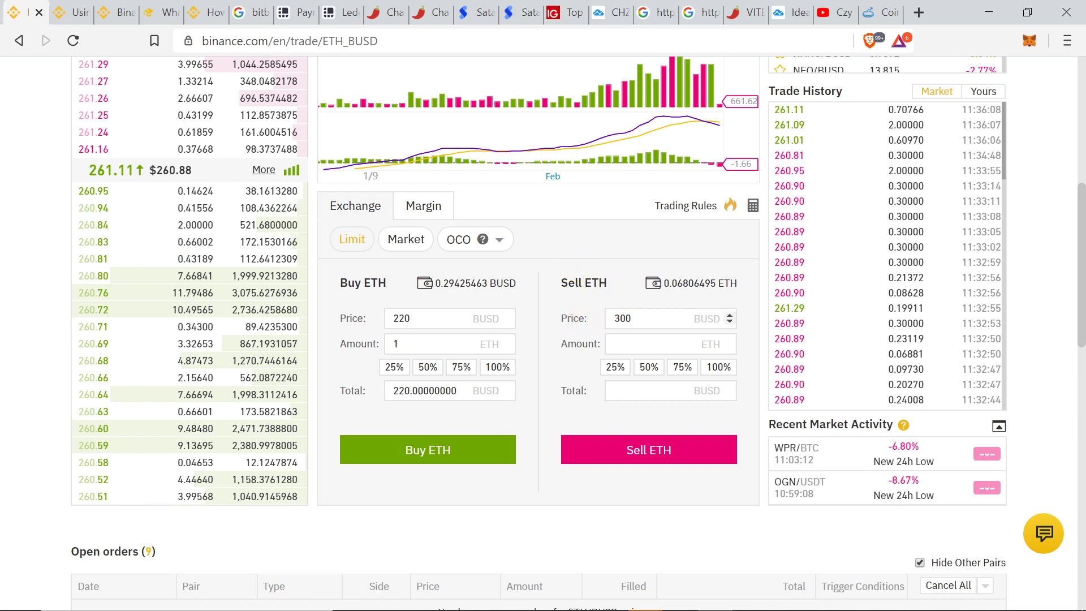
# Step: Submit a limit sell at 1000 BUSD for 100% of the ETH balance (0.06806 ETH)
pyautogui.click(571, 327)
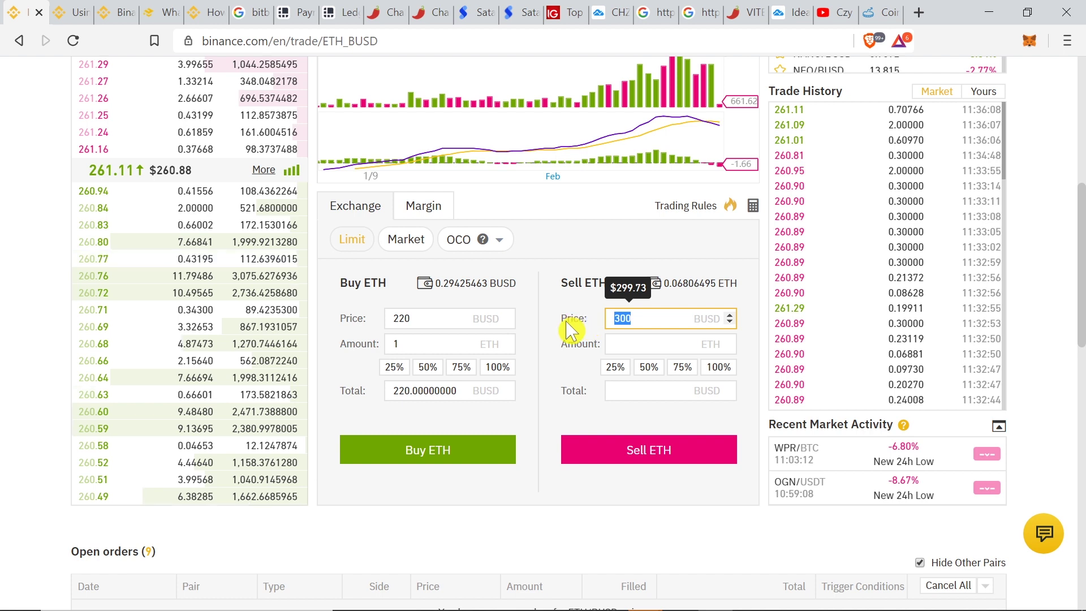
pyautogui.write('1000')
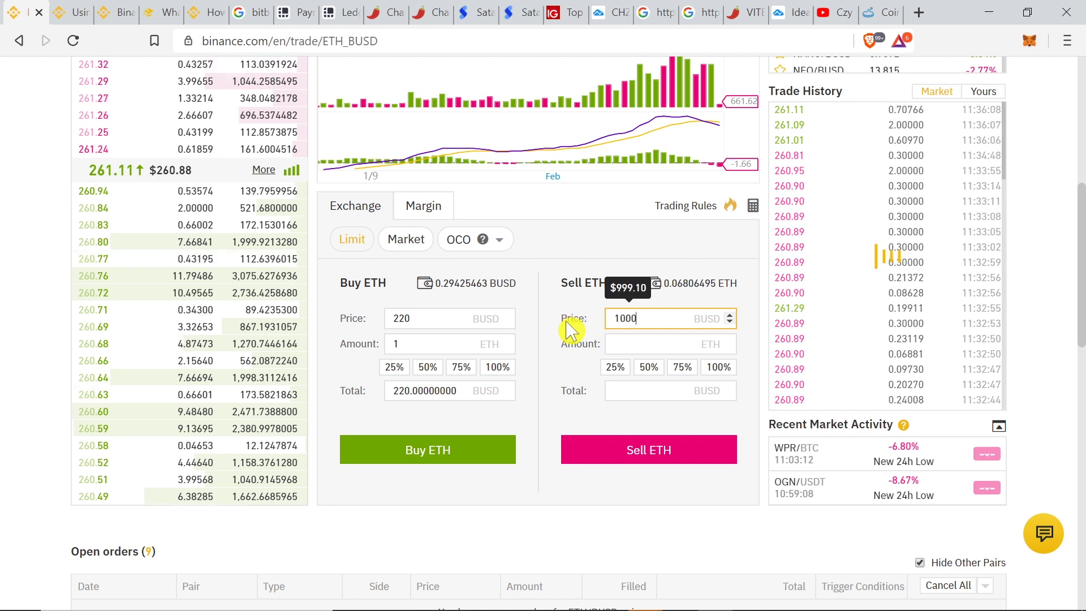
pyautogui.click(664, 344)
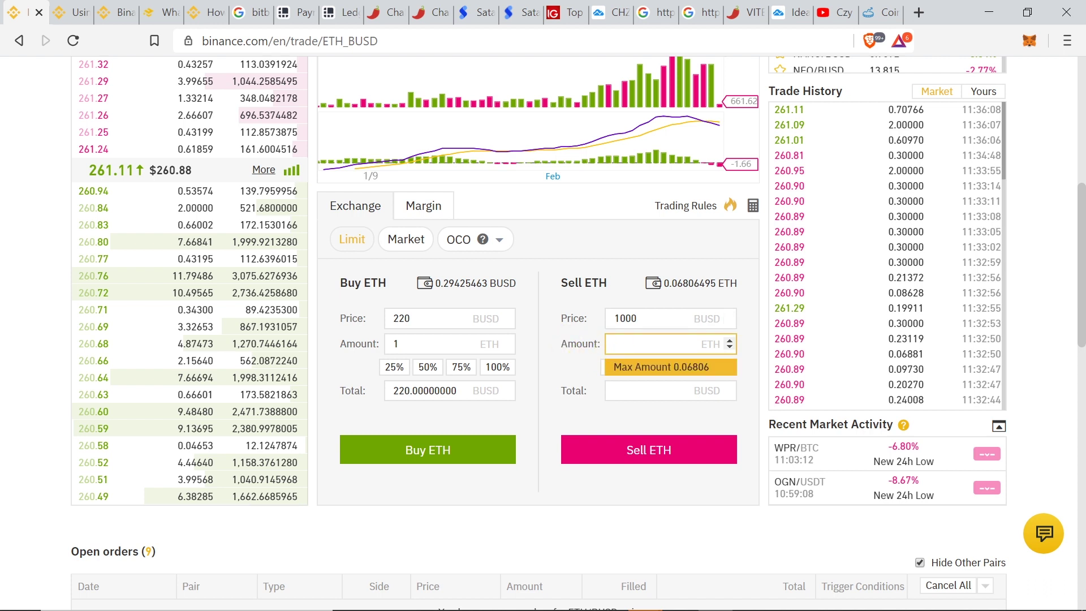
pyautogui.click(719, 369)
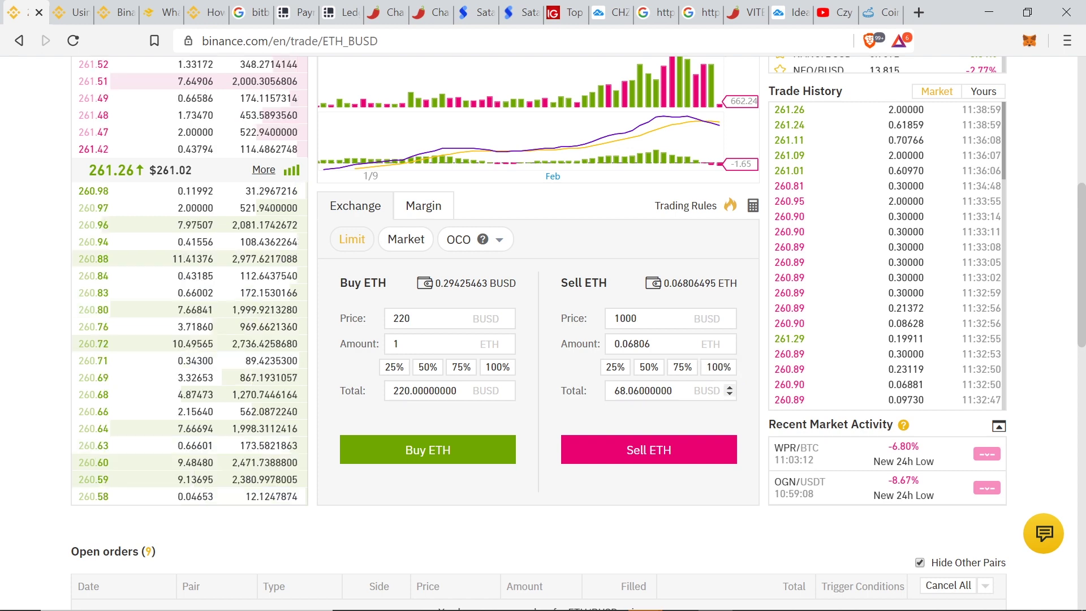
pyautogui.click(660, 457)
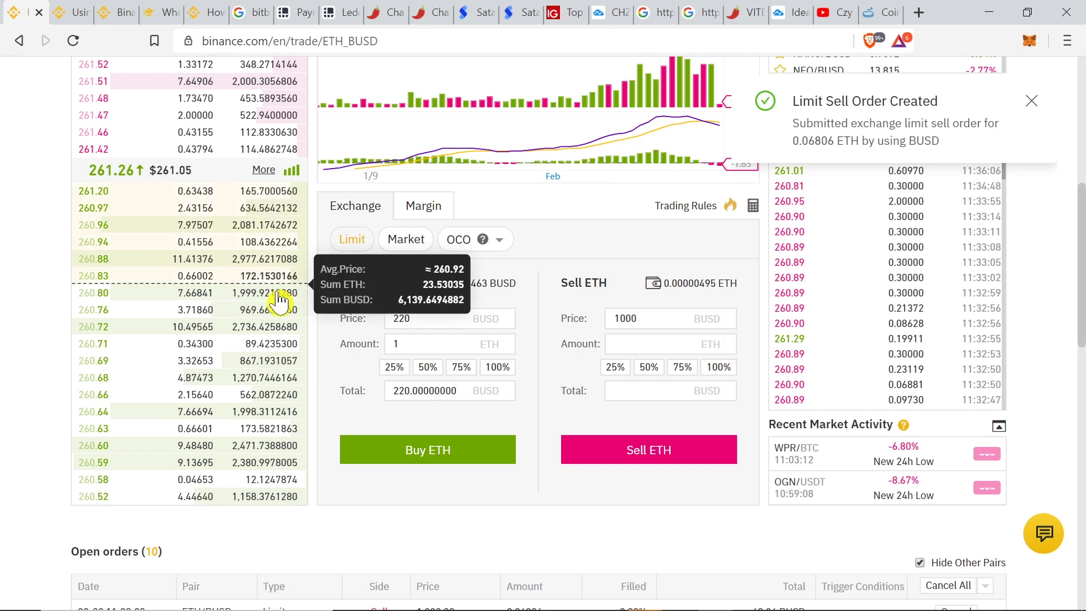
# Step: Scroll down to the Open orders table listing the 1,000 BUSD ETH/BUSD limit sell
pyautogui.scroll(3, 323, 317)
pyautogui.scroll(3, 321, 378)
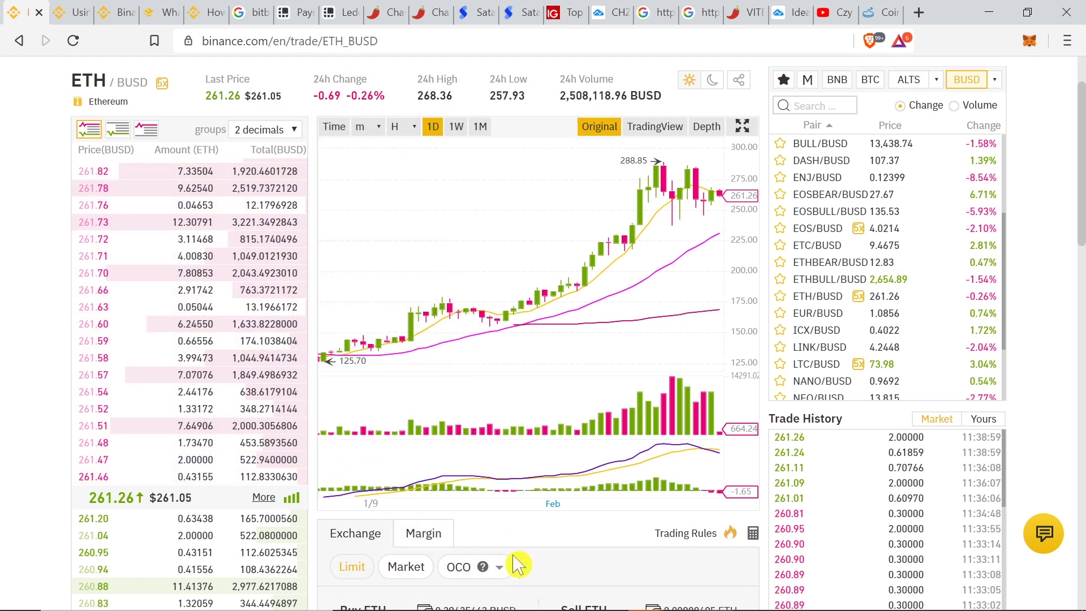
pyautogui.scroll(-5, 516, 565)
pyautogui.scroll(-2, 759, 447)
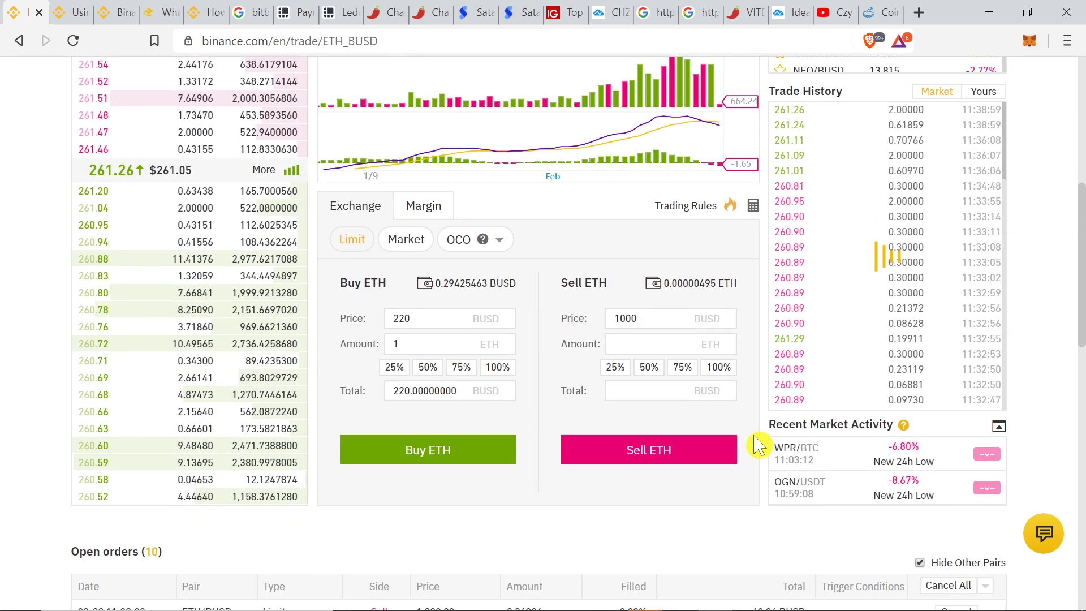
pyautogui.scroll(-2, 759, 443)
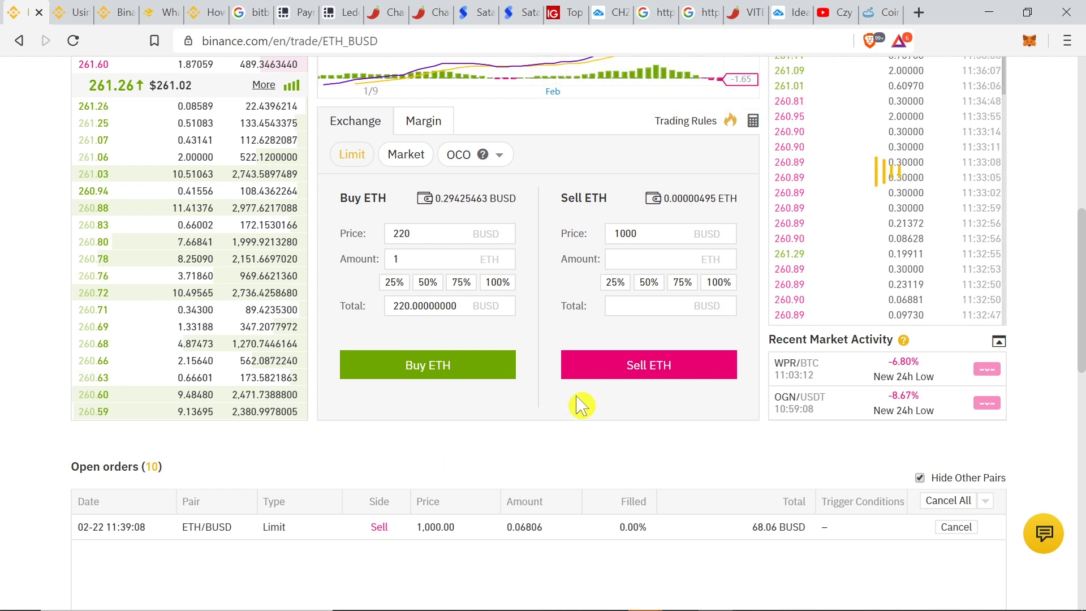
# Step: Cancel the open 1000 BUSD ETH/BUSD sell order and switch to Market orders
pyautogui.click(956, 527)
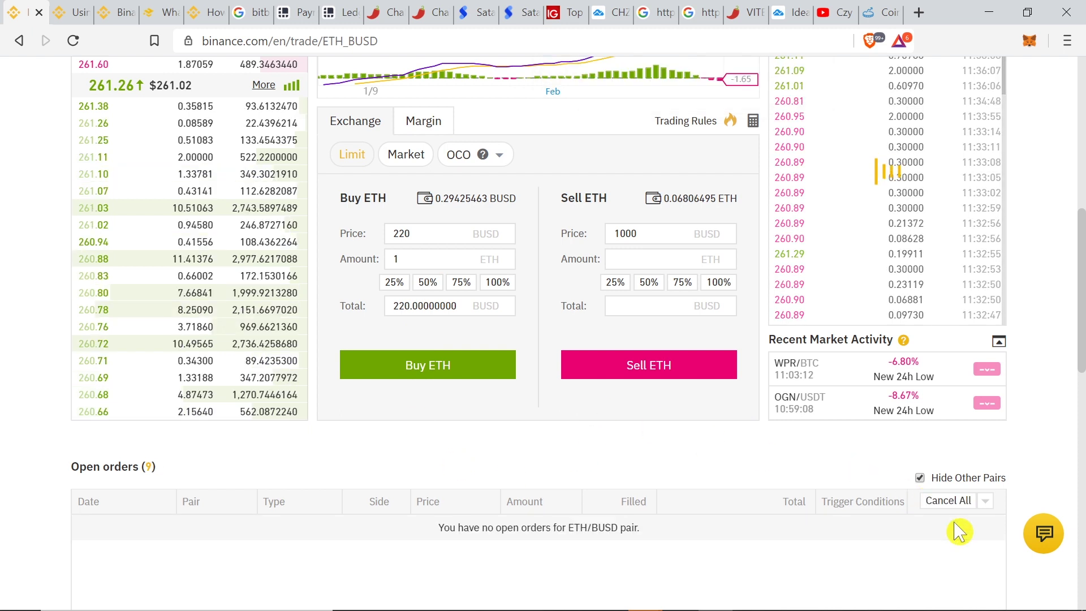
pyautogui.click(408, 163)
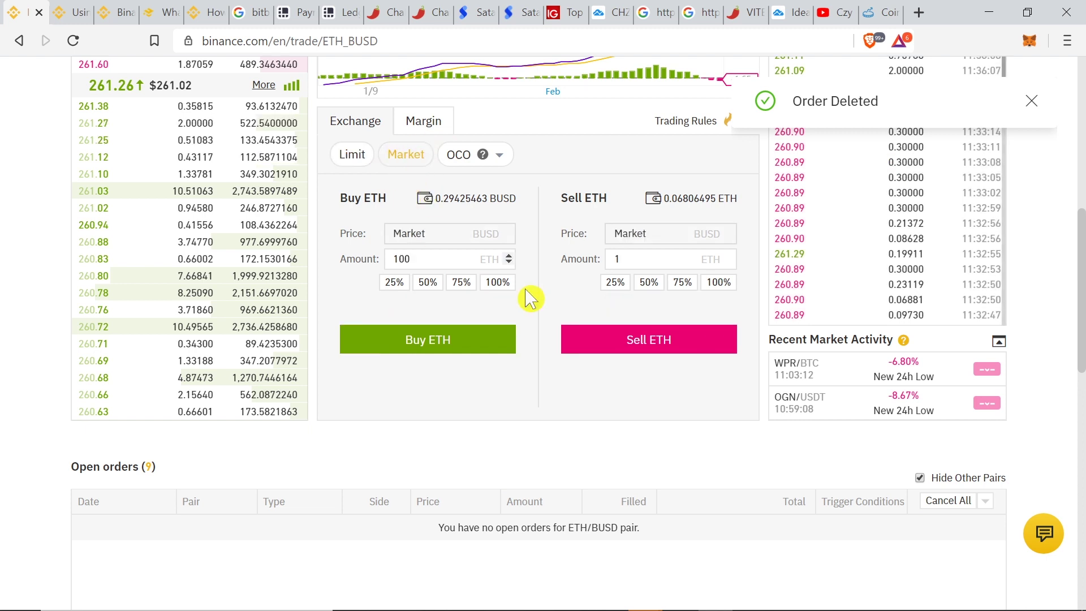
pyautogui.scroll(3, 573, 333)
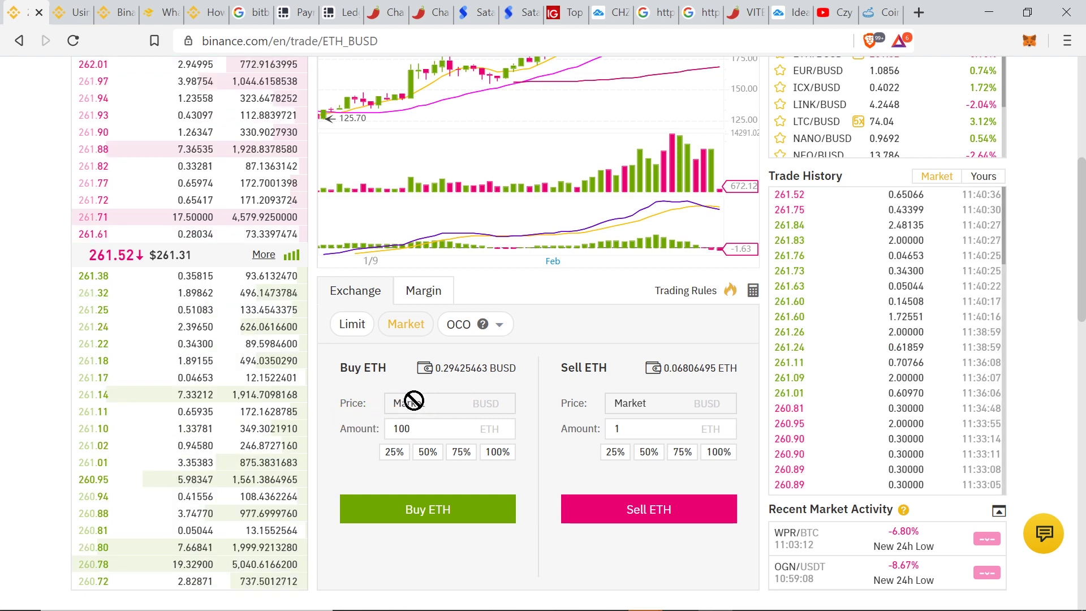
# Step: Change the market buy amount from 1 to 100 ETH
pyautogui.click(405, 425)
pyautogui.write('00')
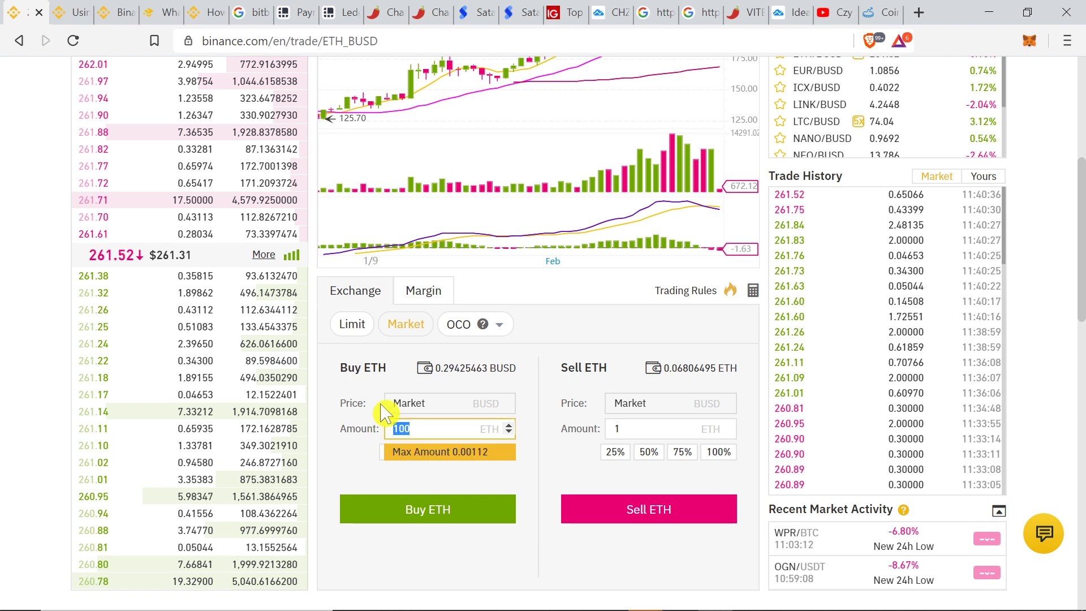
pyautogui.click(345, 400)
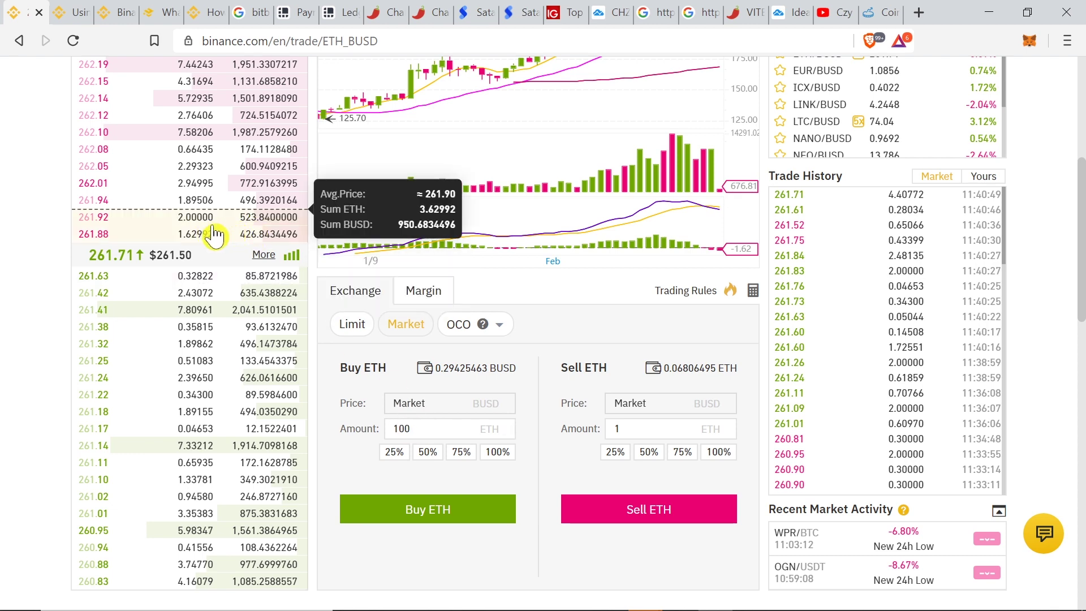
pyautogui.moveTo(204, 236)
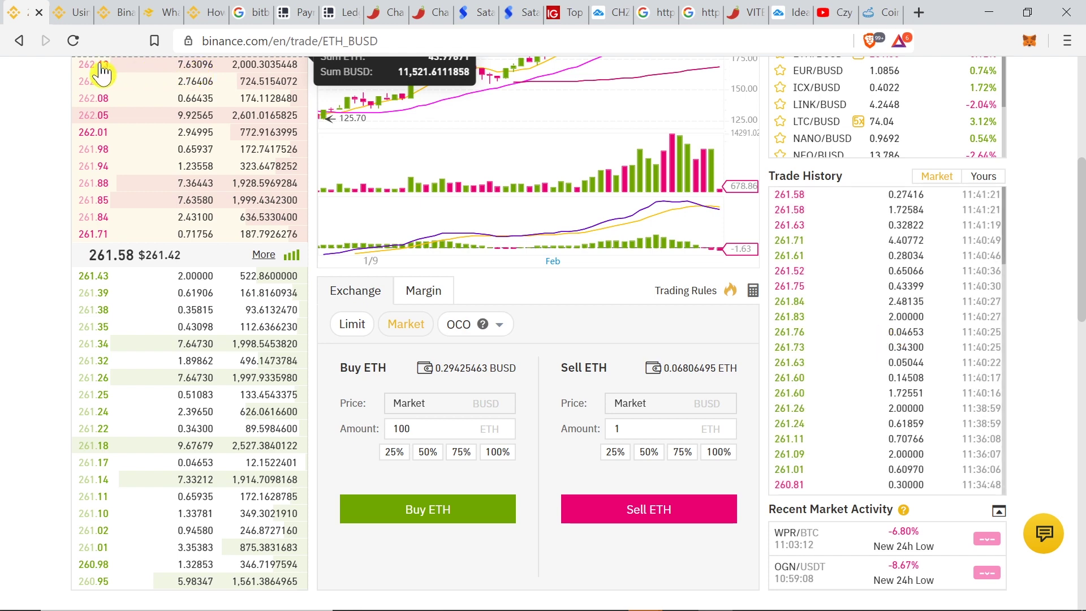
# Step: Change the market sell amount from 1 to 100 ETH, keeping the buy amount at 100
pyautogui.click(393, 428)
pyautogui.doubleClick(393, 429)
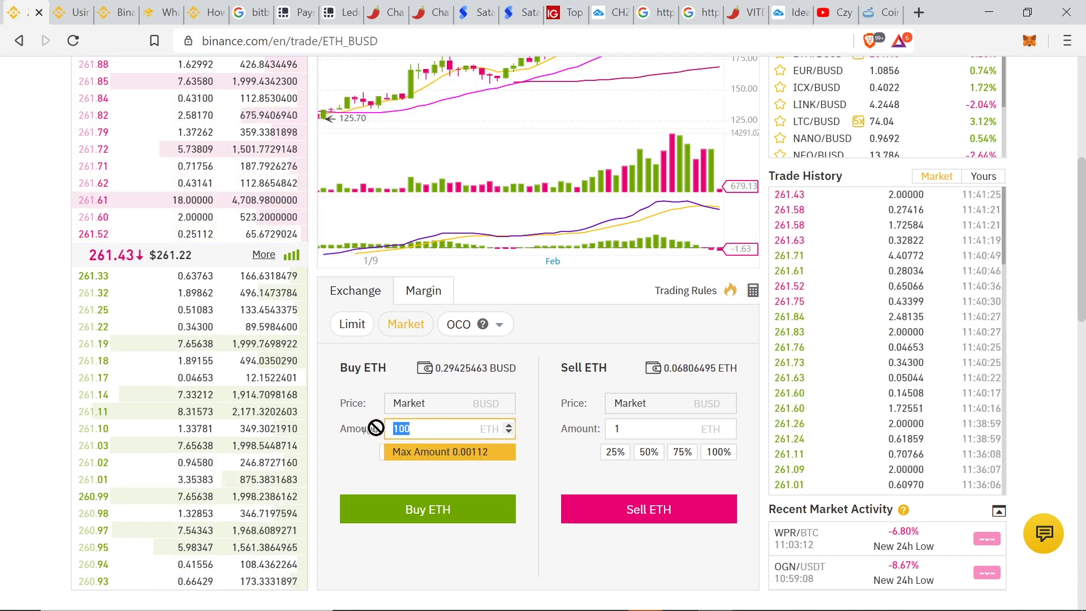
pyautogui.click(347, 405)
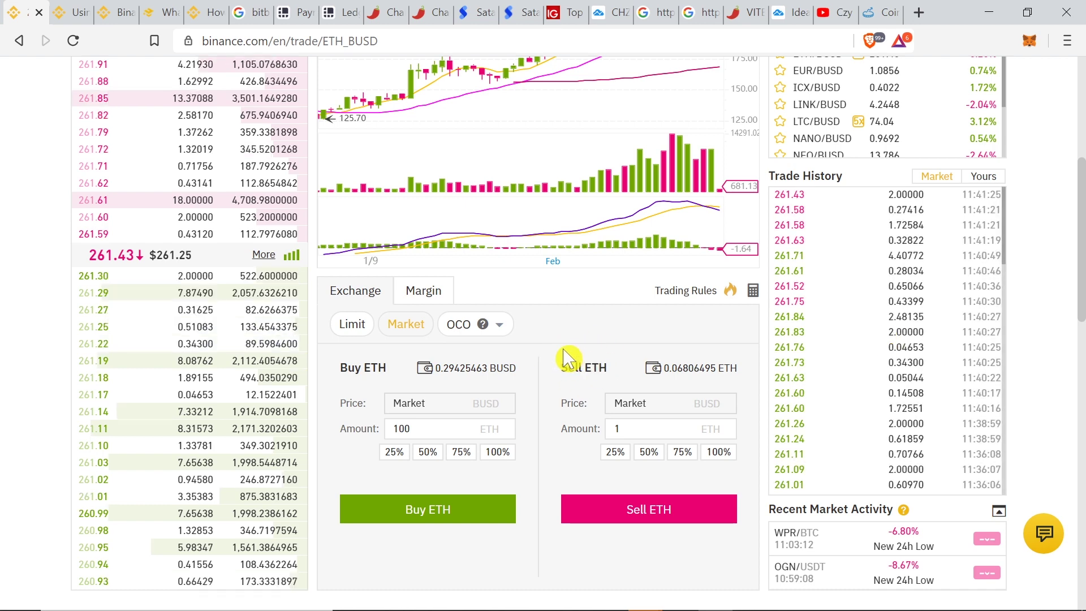
pyautogui.click(618, 429)
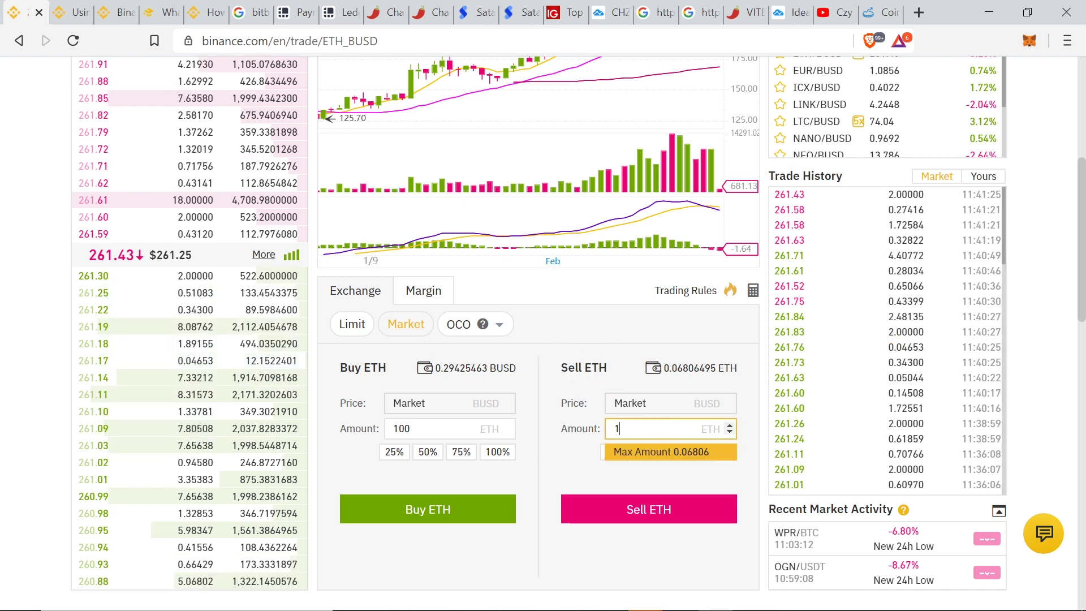
pyautogui.click(566, 354)
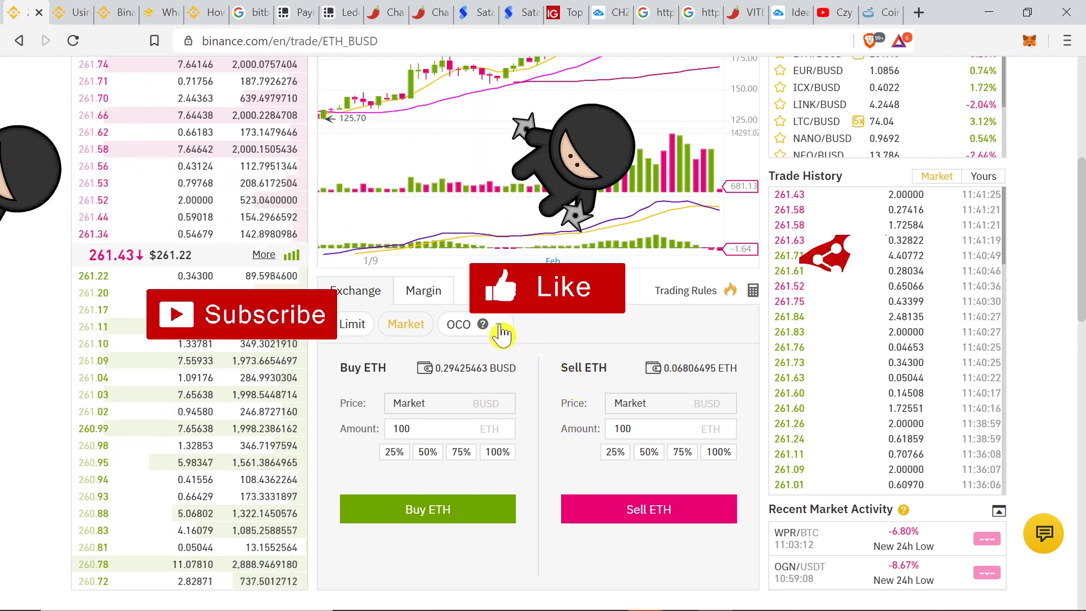
# Step: Choose Stop-limit from the order-type dropdown
pyautogui.click(498, 330)
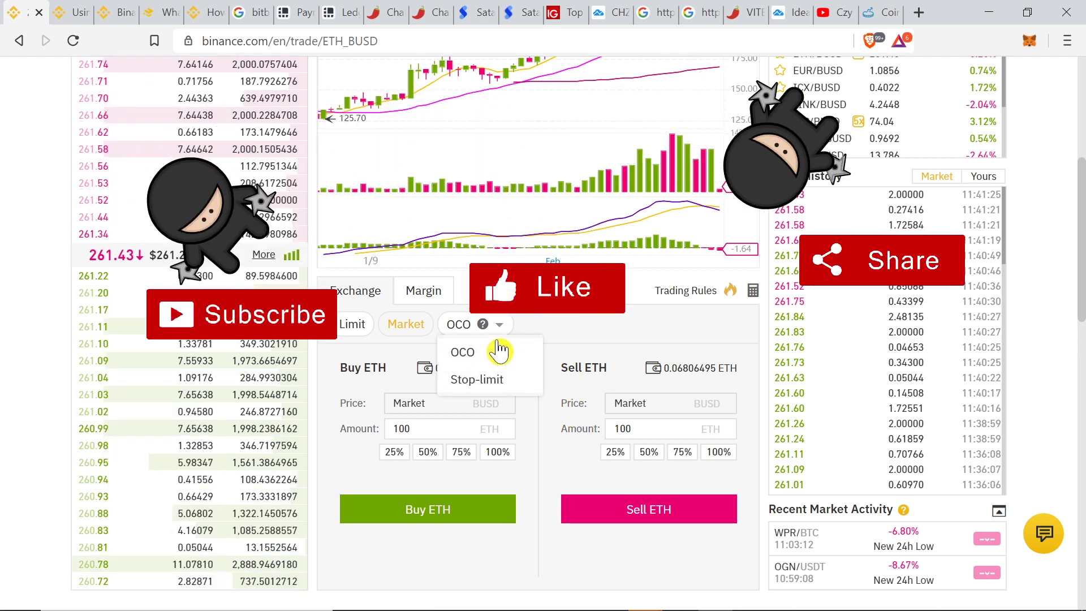
pyautogui.click(483, 383)
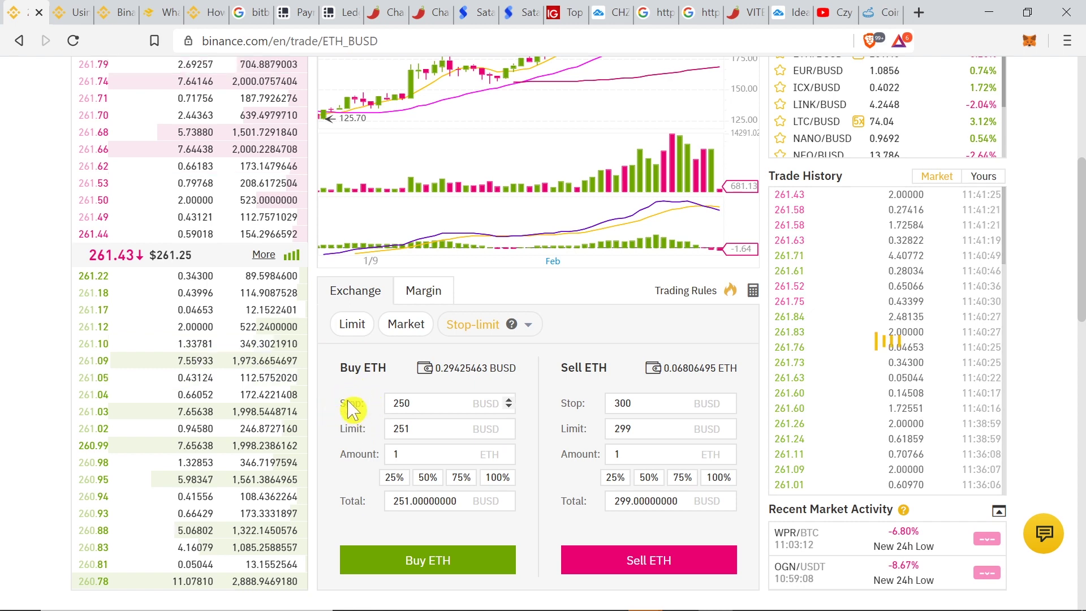
pyautogui.click(409, 403)
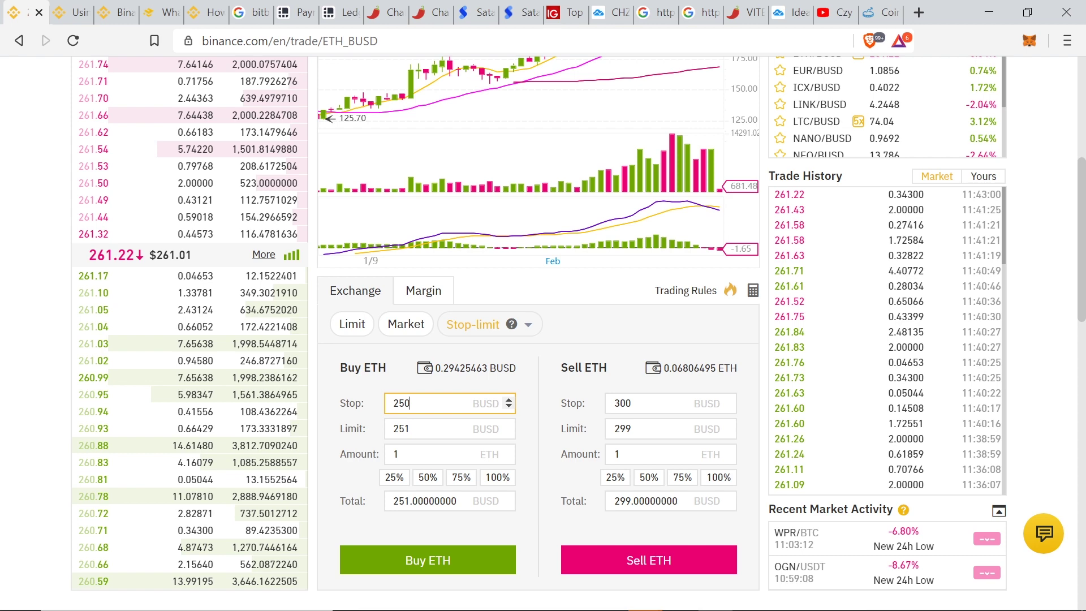
pyautogui.moveTo(410, 403); pyautogui.dragTo(399, 403)
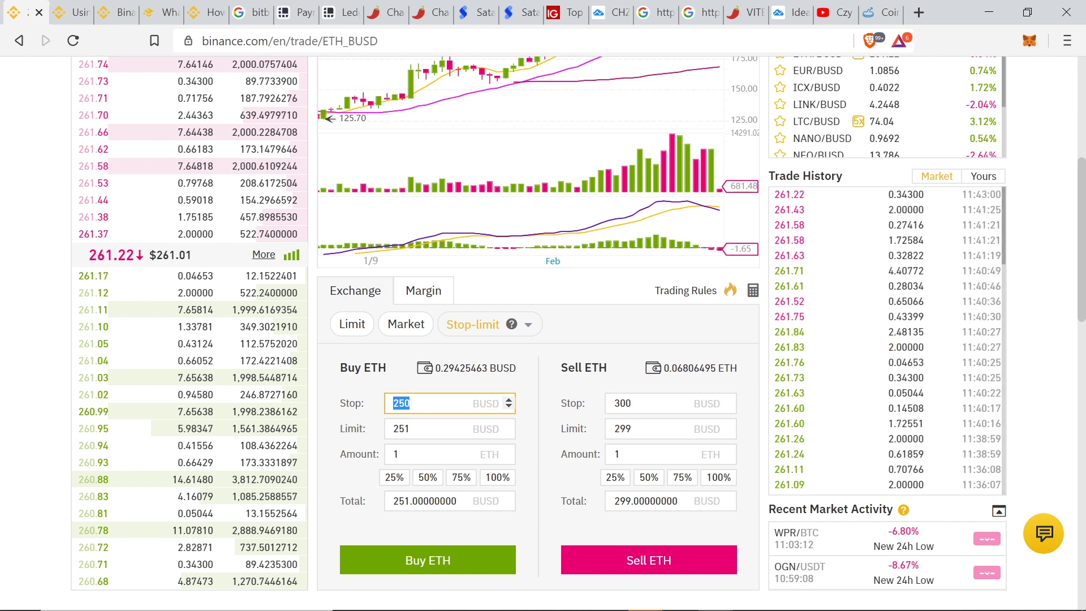
pyautogui.press('Right')
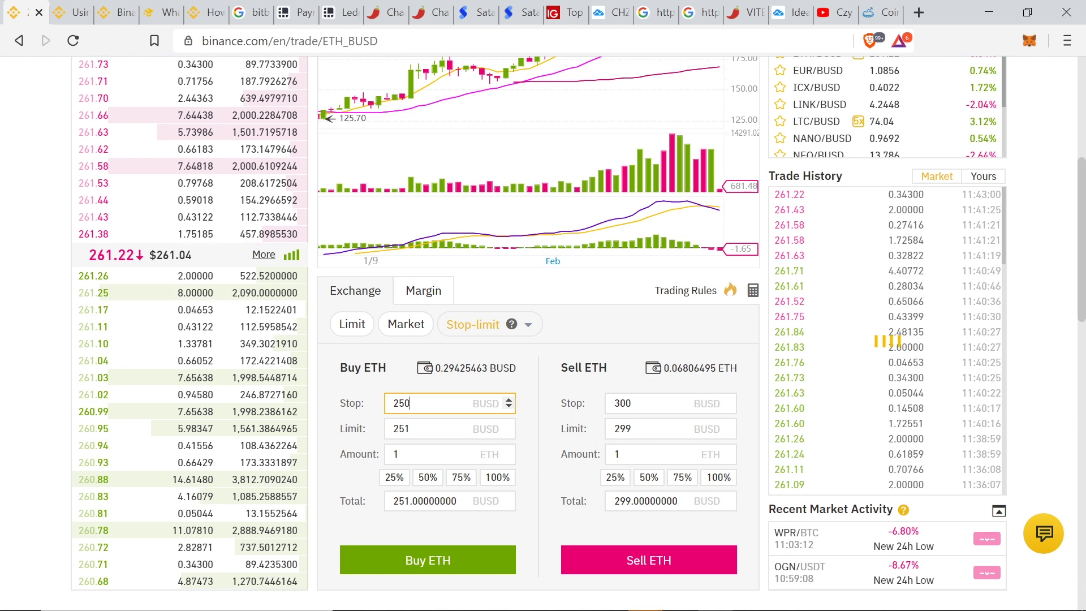
pyautogui.hotkey('ctrl', 'a')
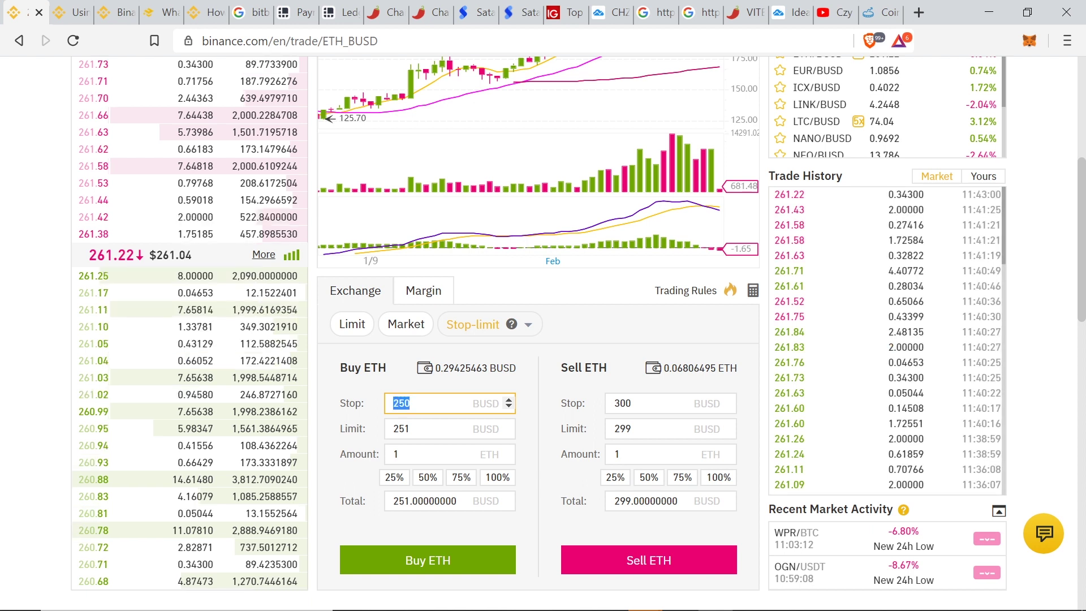
pyautogui.press('Tab')
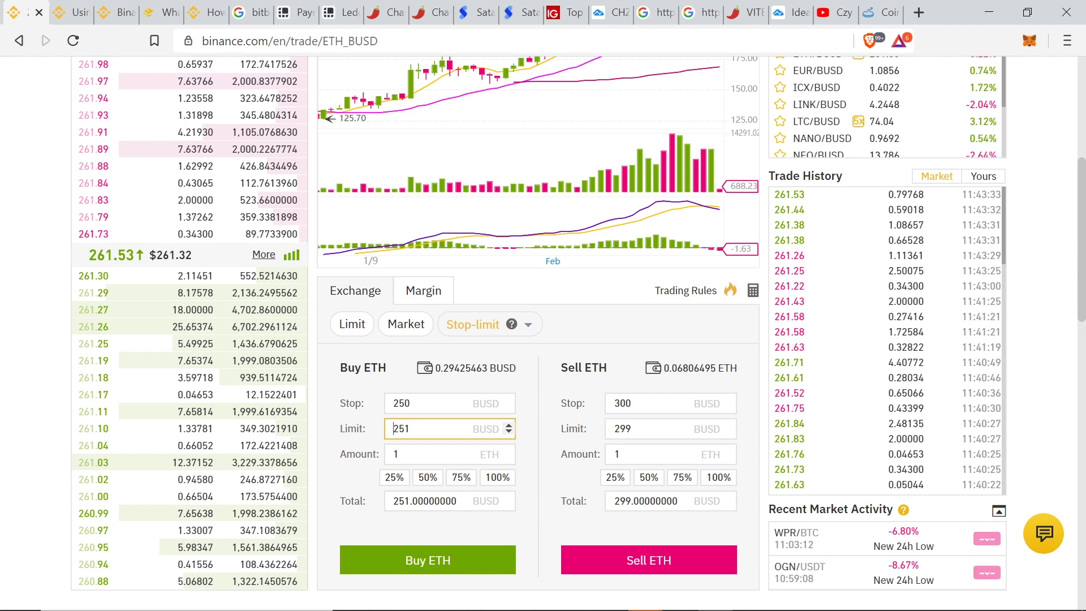
pyautogui.doubleClick(395, 429)
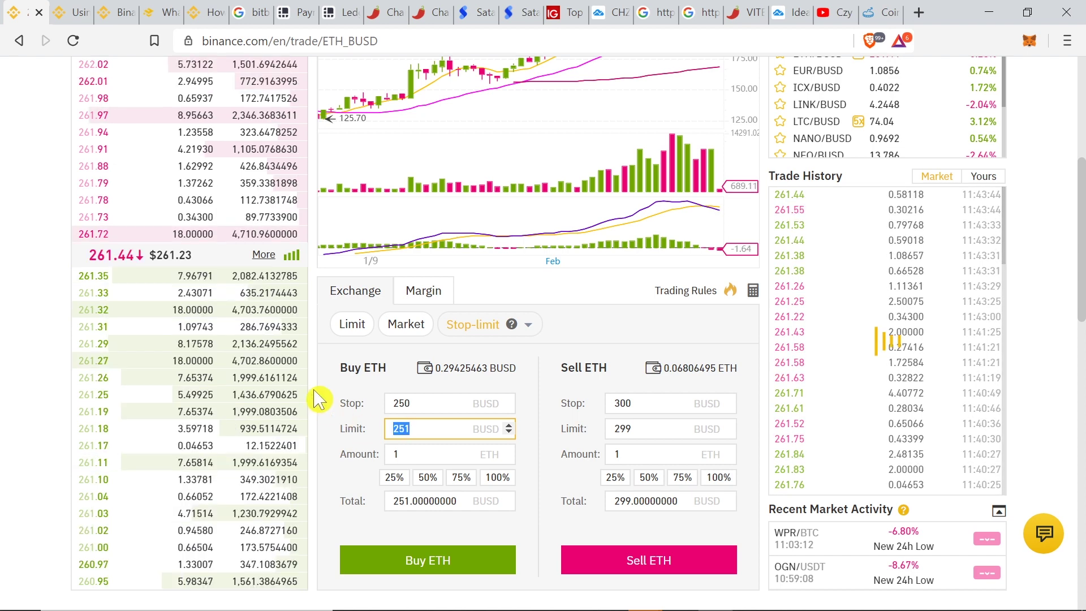
pyautogui.moveTo(152, 296)
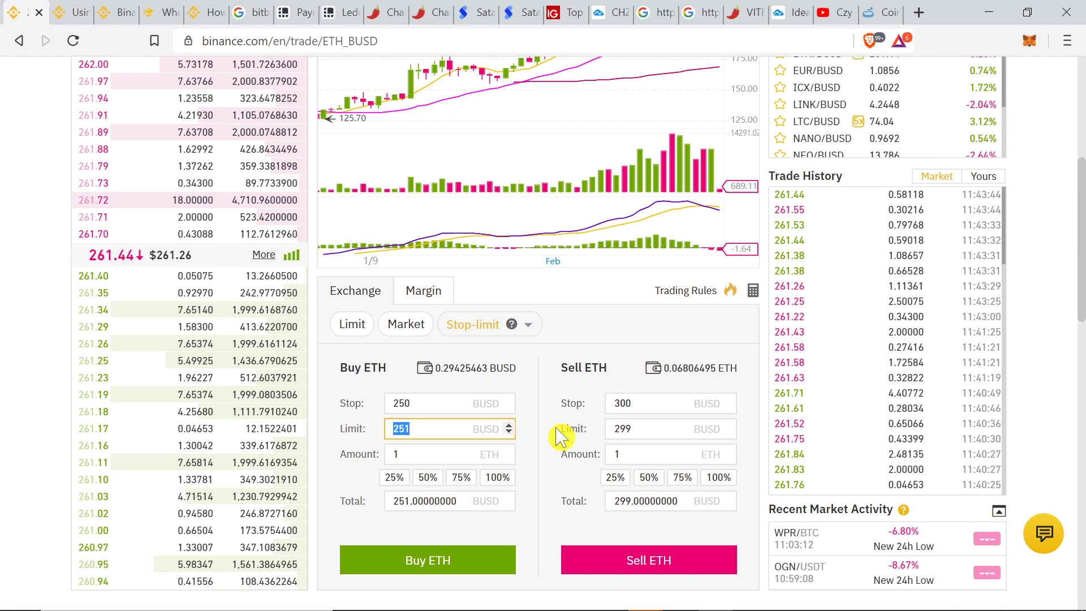
pyautogui.click(609, 403)
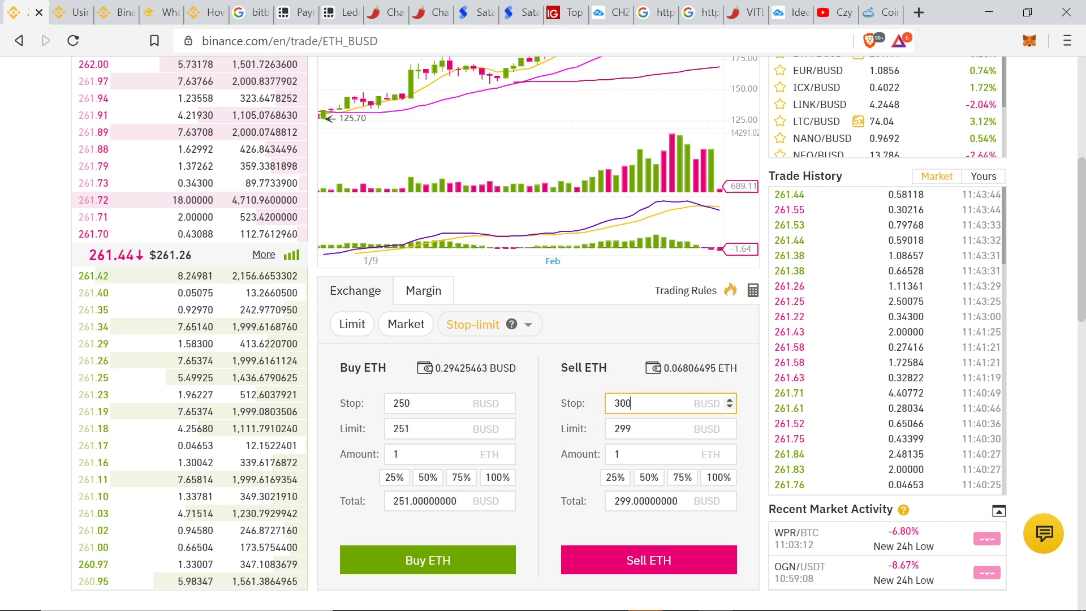
pyautogui.doubleClick(608, 402)
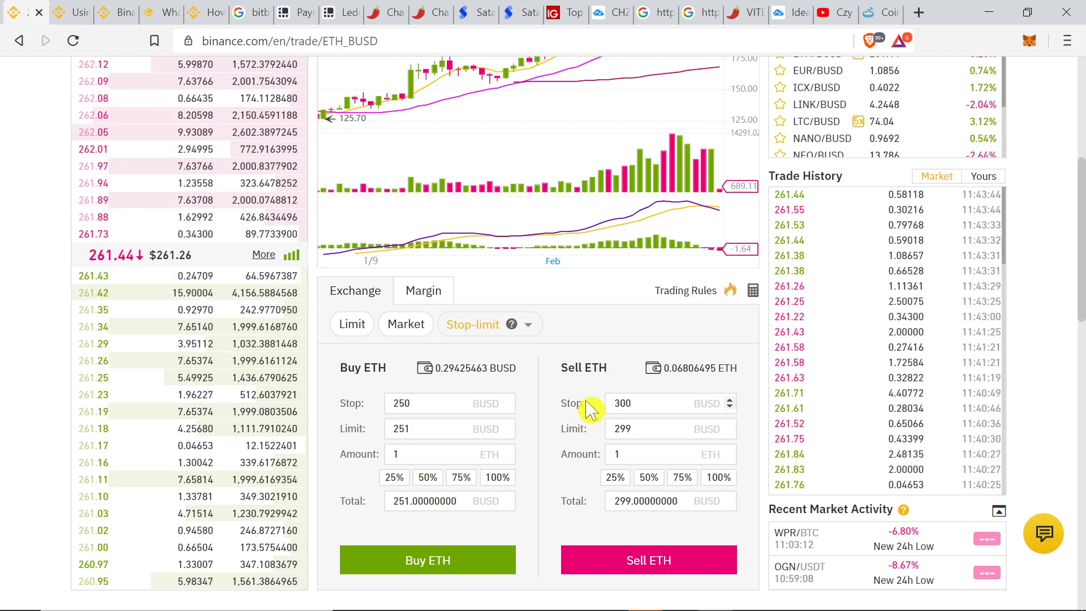
pyautogui.click(620, 428)
pyautogui.doubleClick(620, 428)
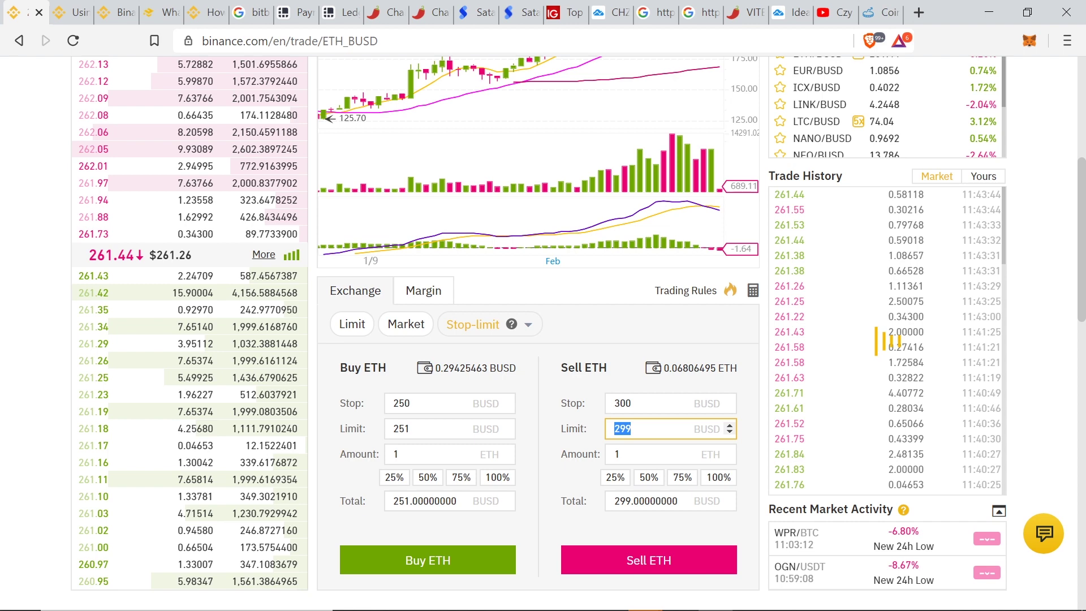
pyautogui.click(594, 417)
pyautogui.click(629, 403)
pyautogui.moveTo(630, 403); pyautogui.dragTo(620, 403)
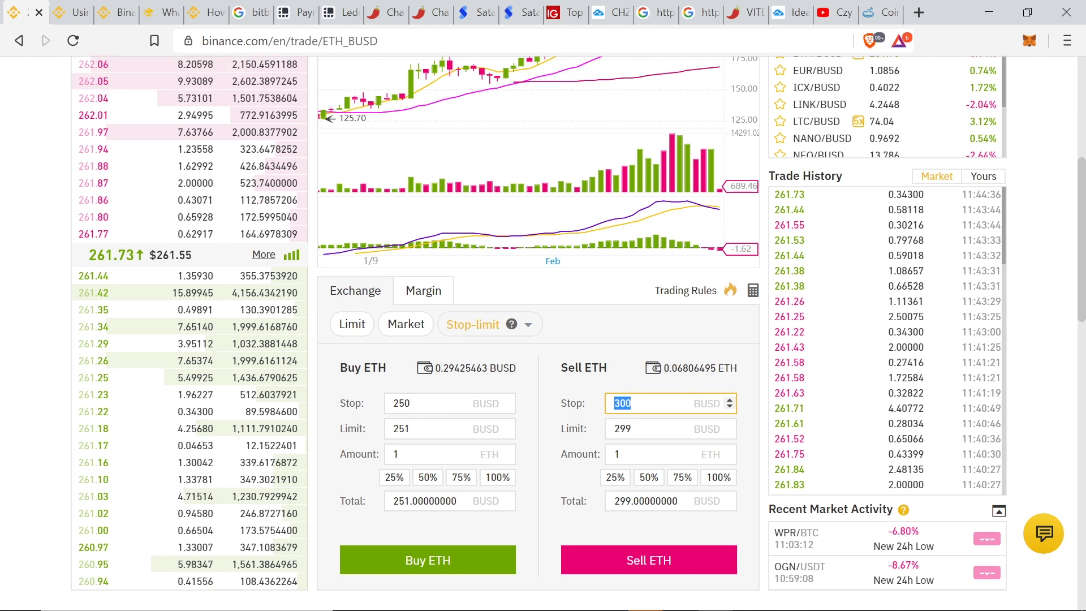
pyautogui.click(630, 429)
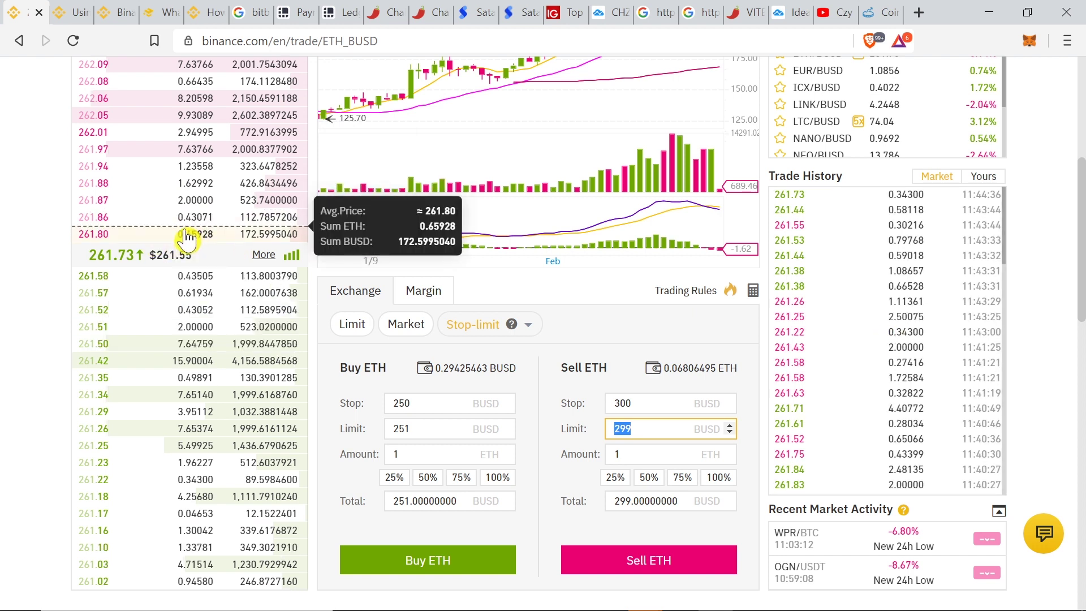
pyautogui.click(559, 401)
pyautogui.click(597, 362)
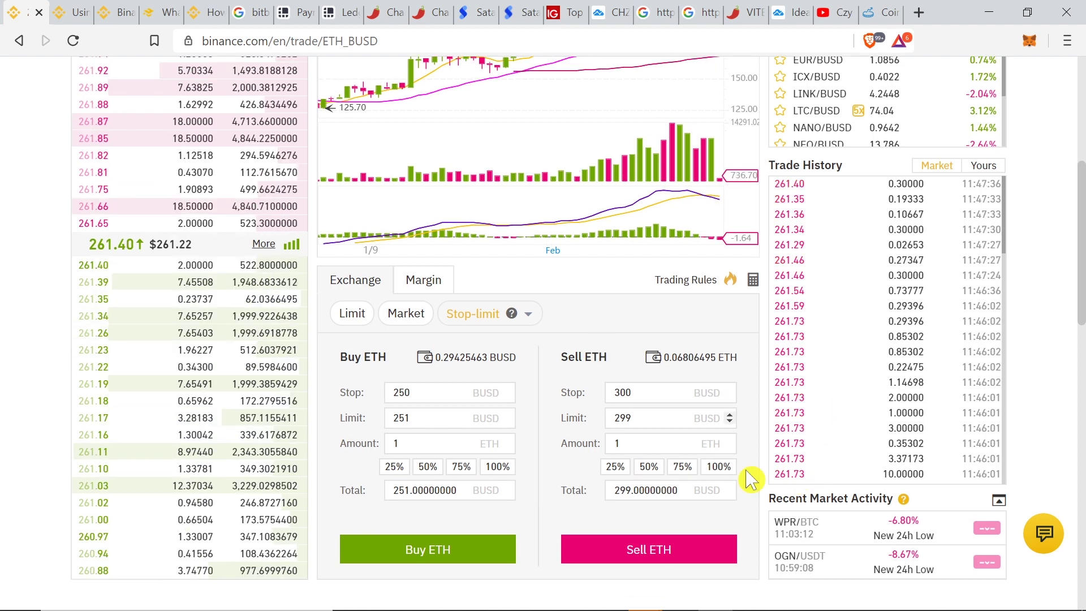
# Step: Switch the order type back to OCO
pyautogui.click(528, 314)
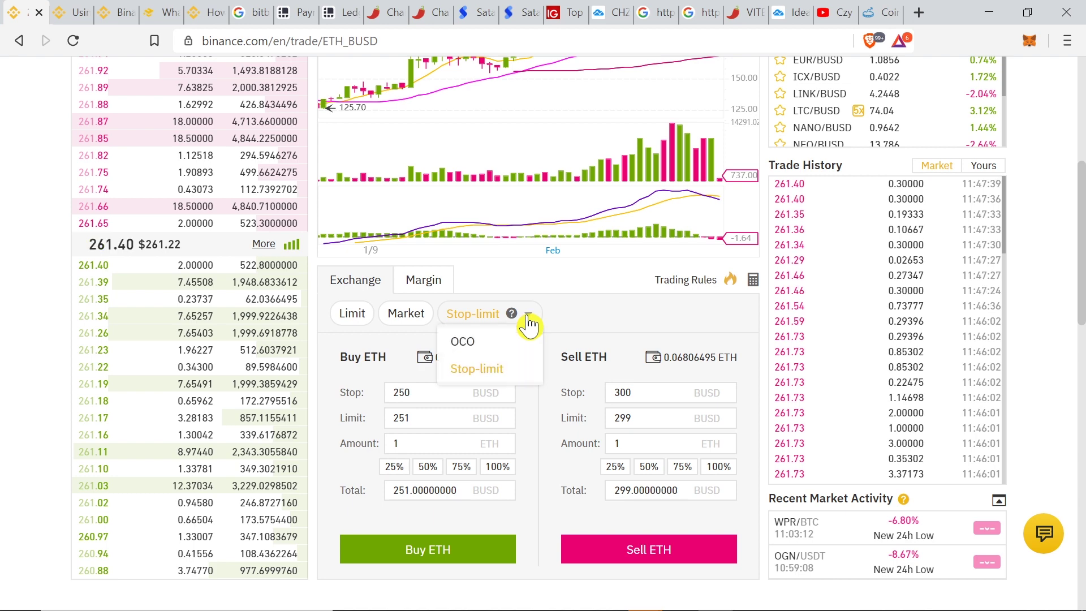
pyautogui.click(483, 352)
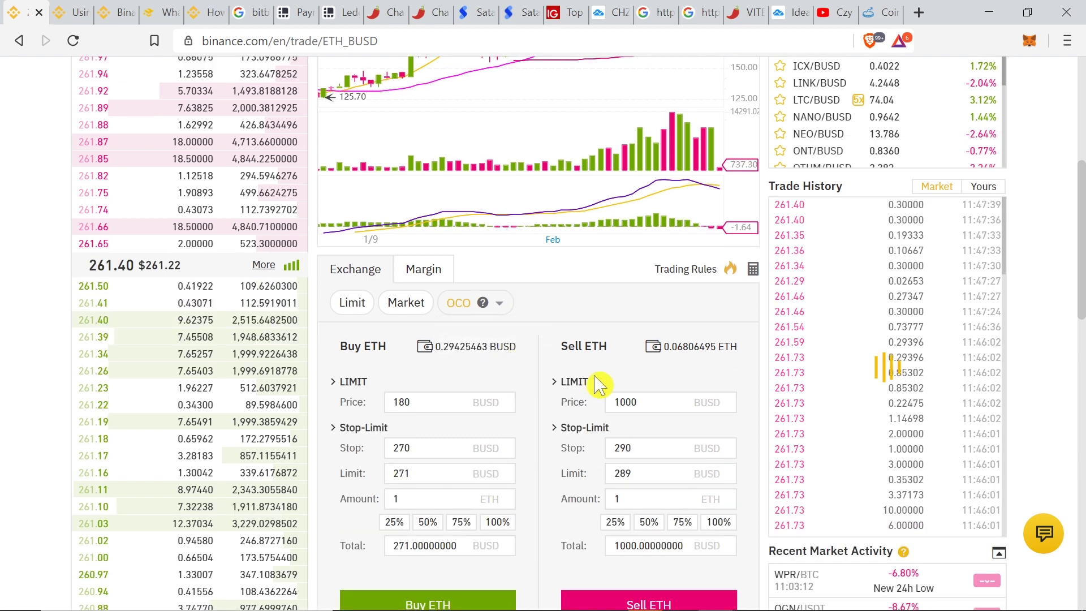
pyautogui.scroll(-2, 581, 382)
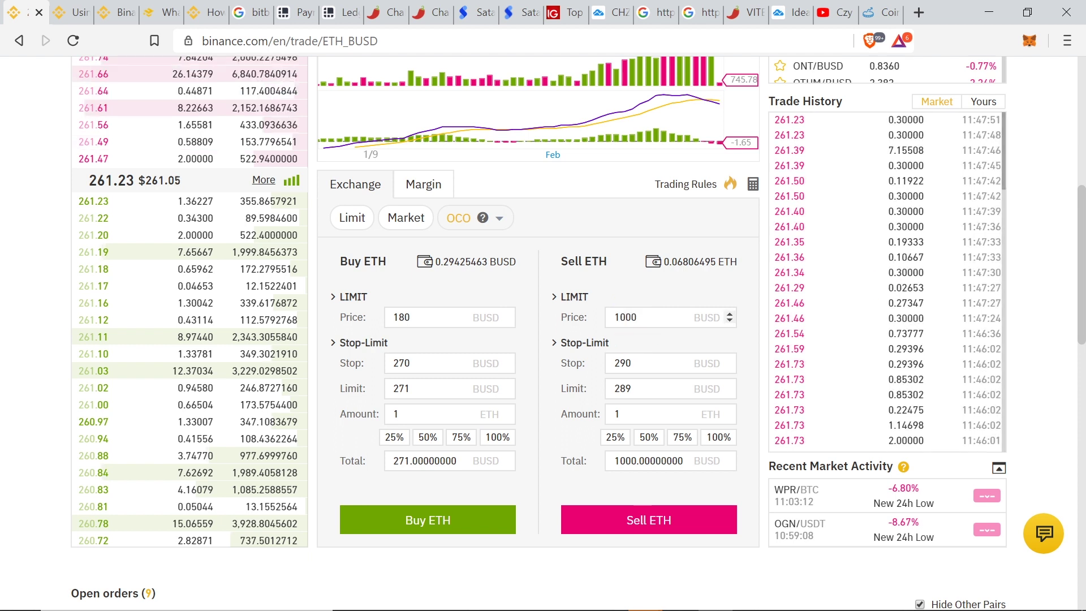
# Step: Replace the sell stop 290 with 250 and set the limit to 249, keeping price 1000
pyautogui.click(607, 318)
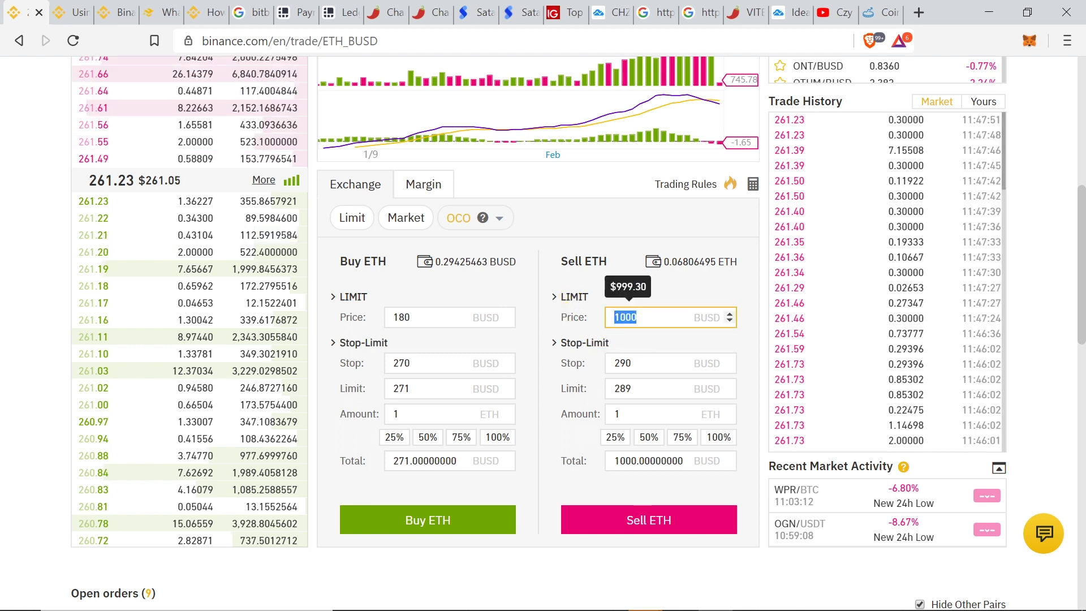
pyautogui.click(662, 348)
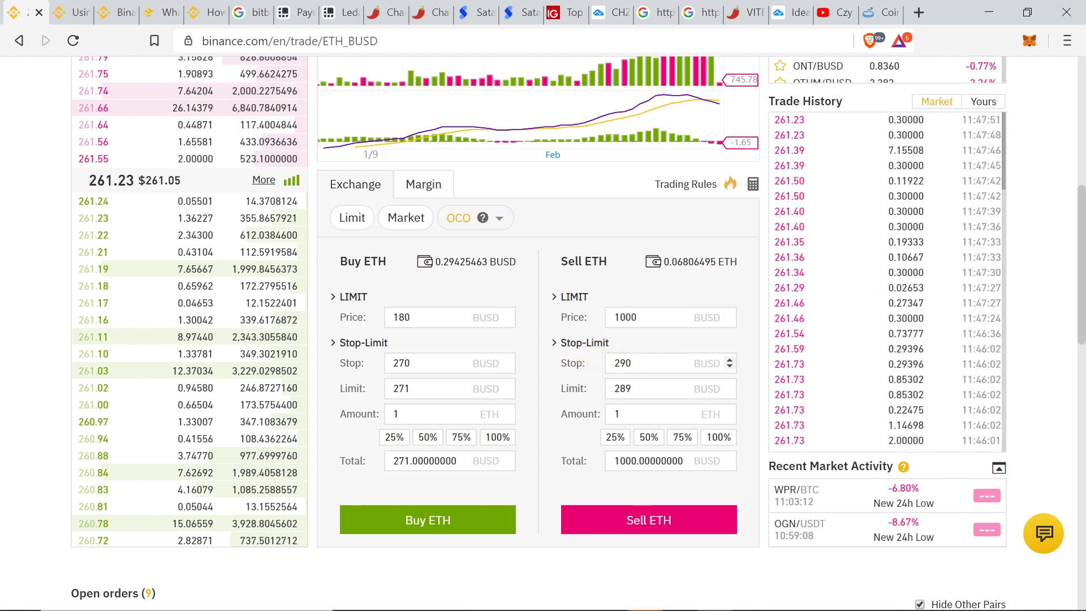
pyautogui.doubleClick(611, 365)
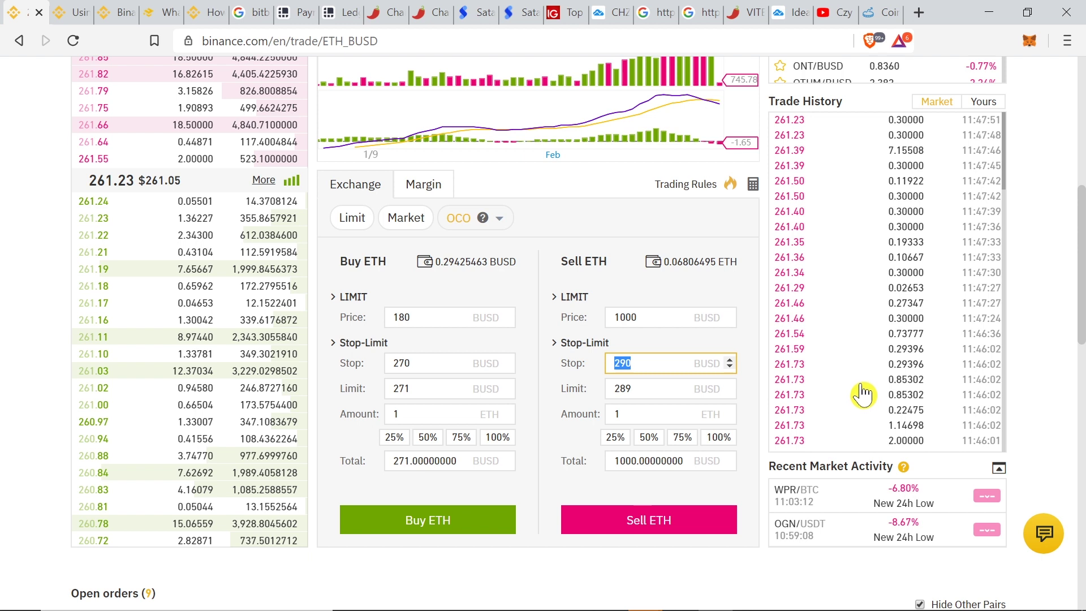
pyautogui.write('250')
pyautogui.press('Tab')
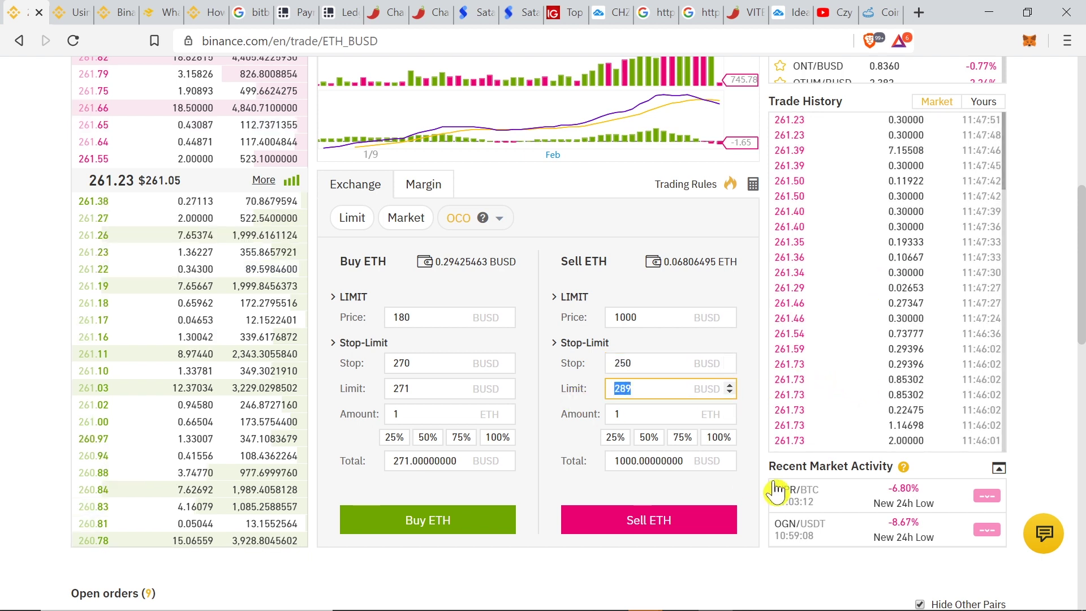
pyautogui.write('2')
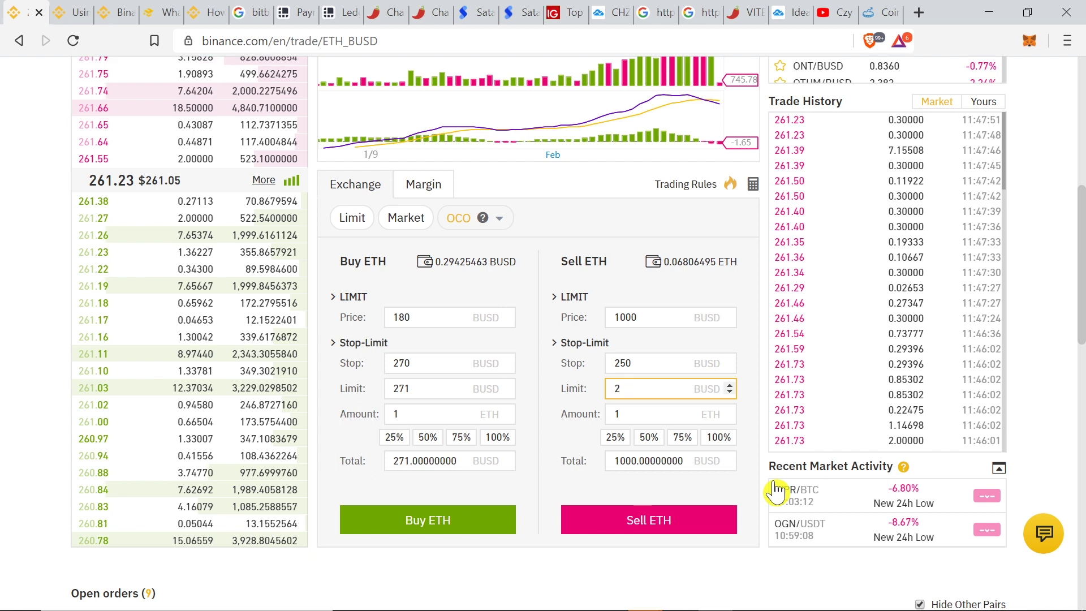
pyautogui.write('49')
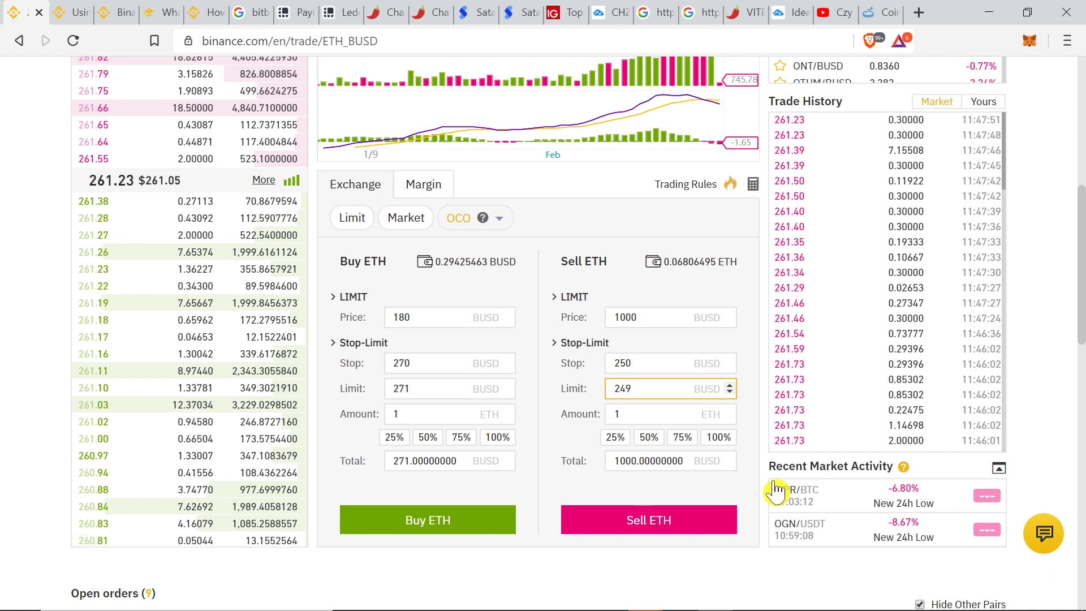
pyautogui.click(566, 387)
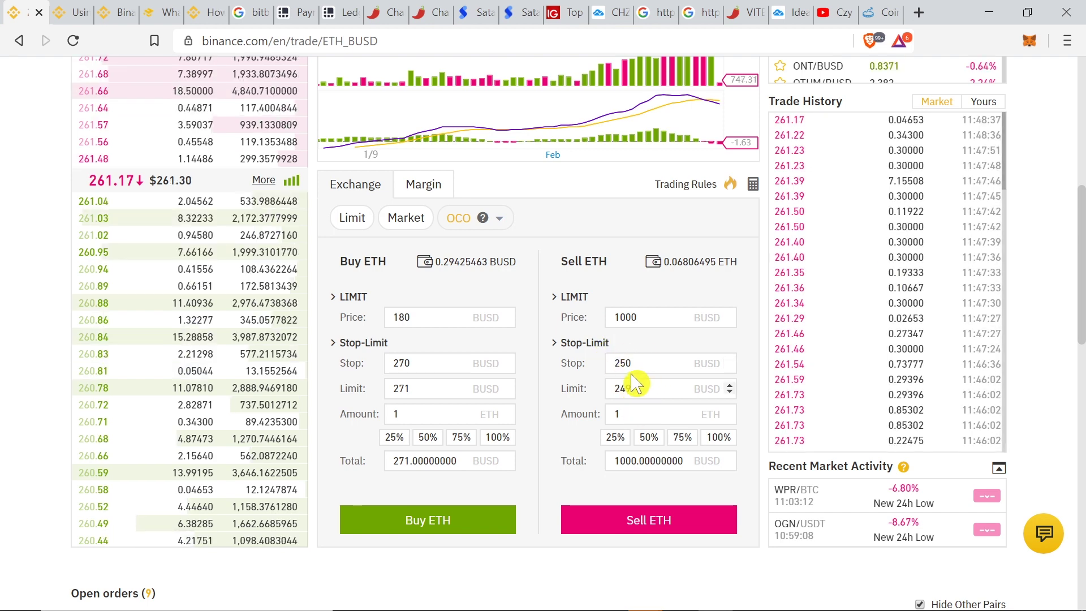
pyautogui.click(616, 388)
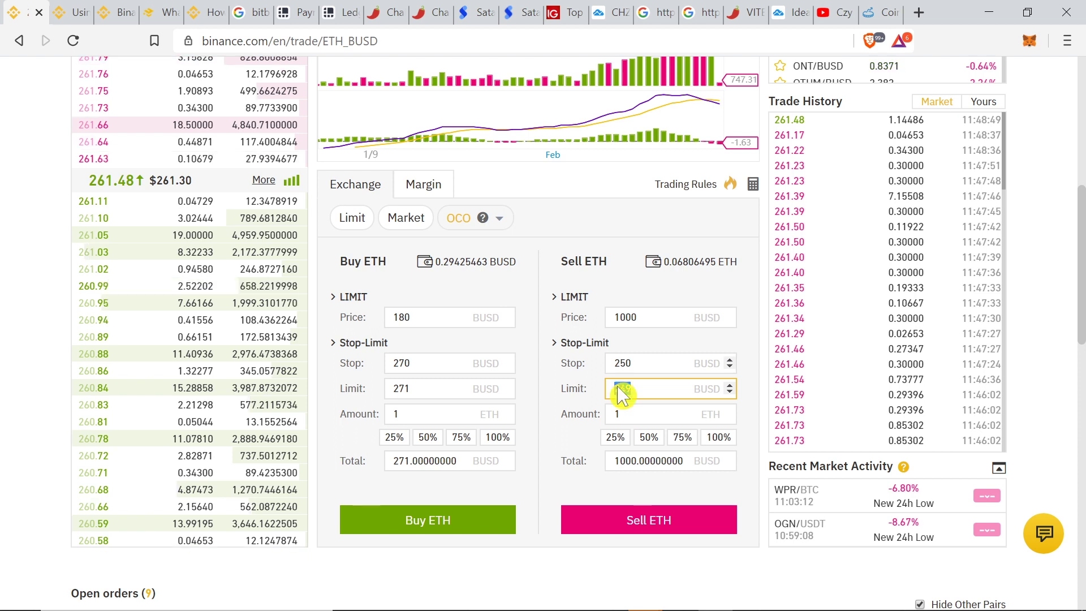
# Step: Submit the OCO sell for 100% (0.06806 ETH) and view its 1,000 and 249 legs
pyautogui.click(661, 528)
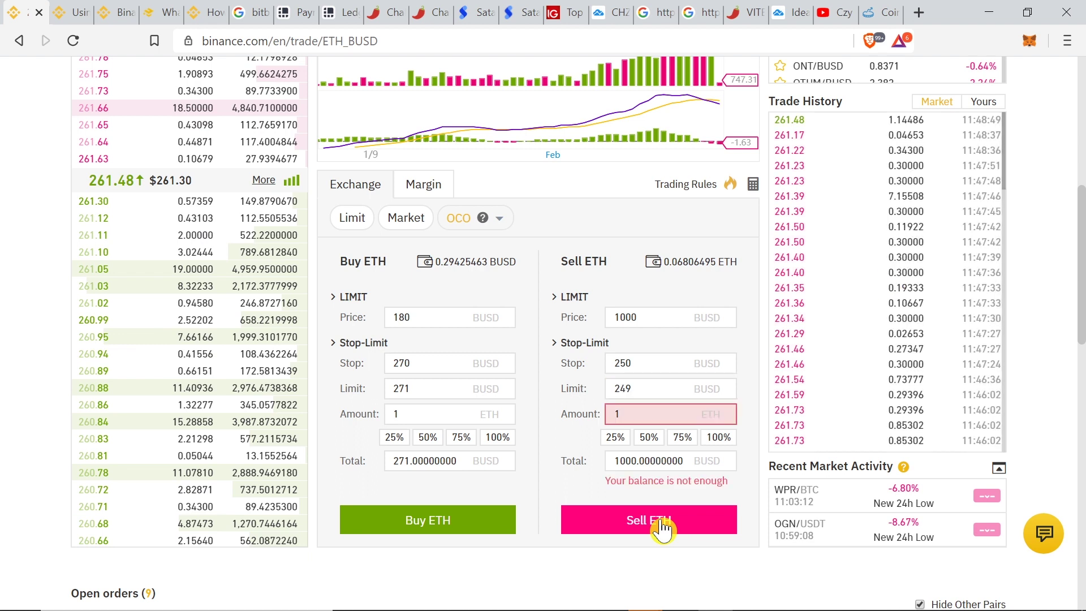
pyautogui.click(719, 442)
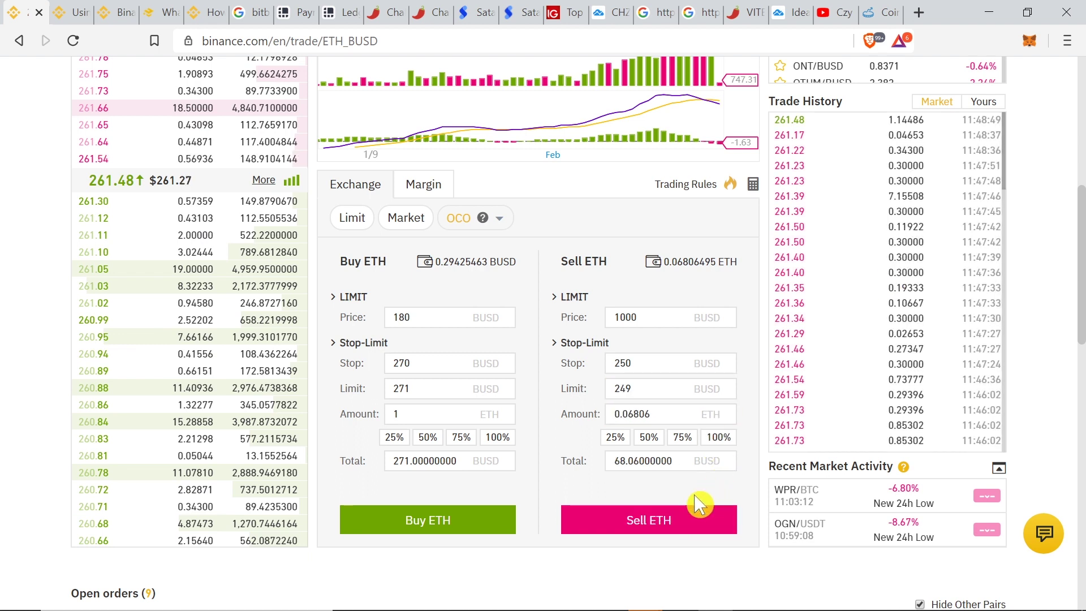
pyautogui.click(656, 526)
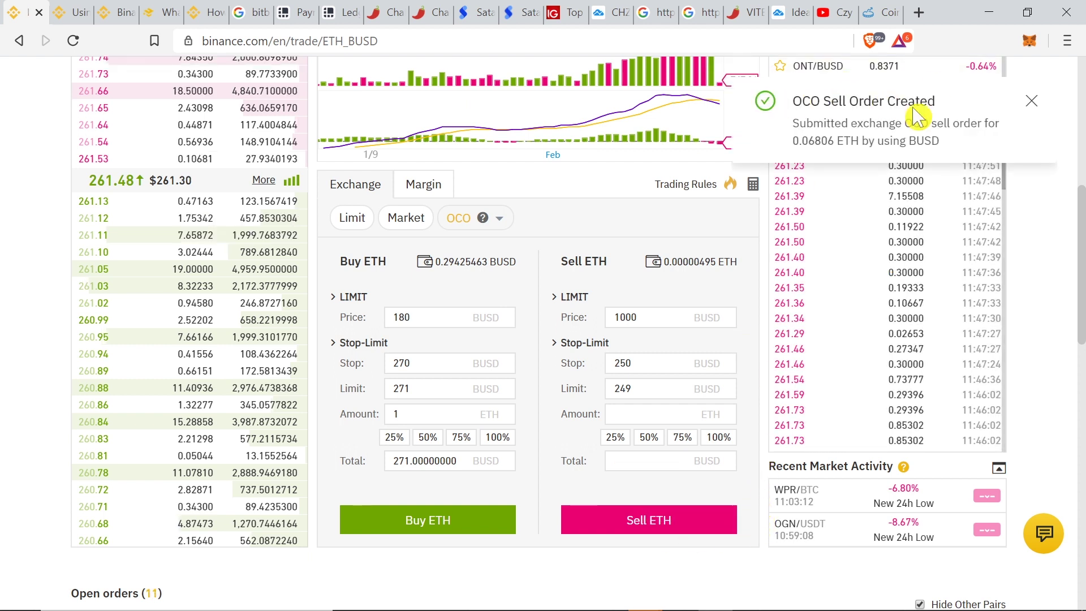
pyautogui.scroll(-3, 758, 300)
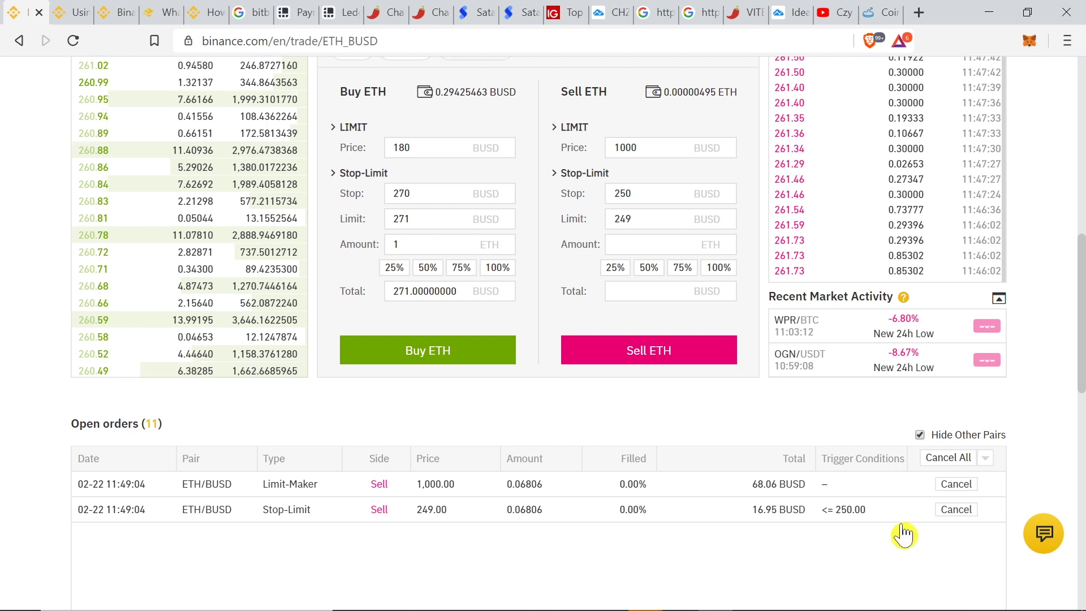
# Step: Cancel the ETH/BUSD OCO sell order, restoring the 0.06806495 ETH balance
pyautogui.click(961, 512)
pyautogui.scroll(4, 769, 500)
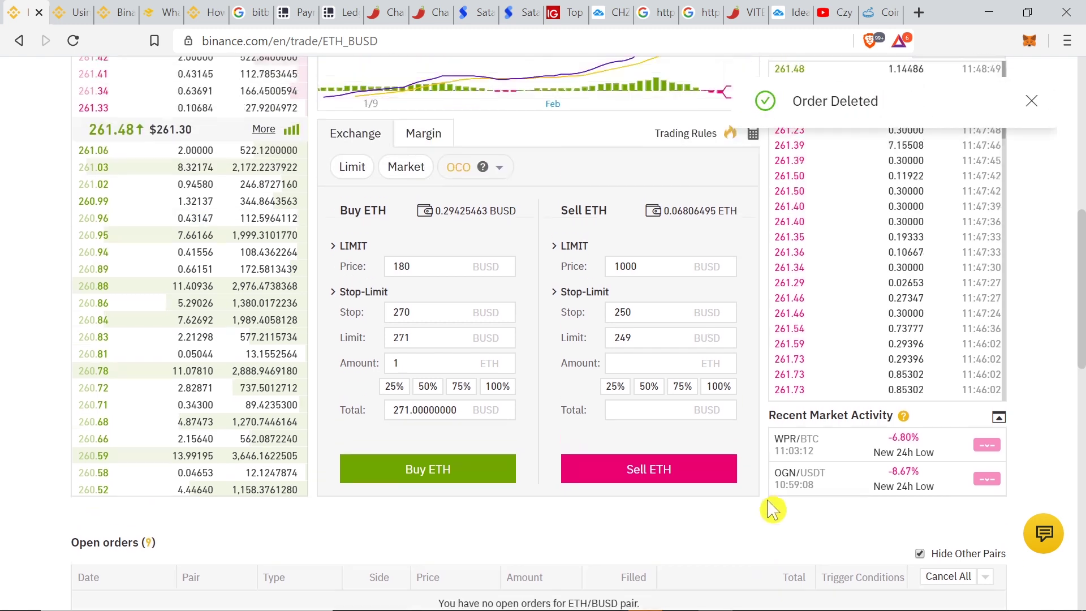
pyautogui.scroll(-1, 774, 509)
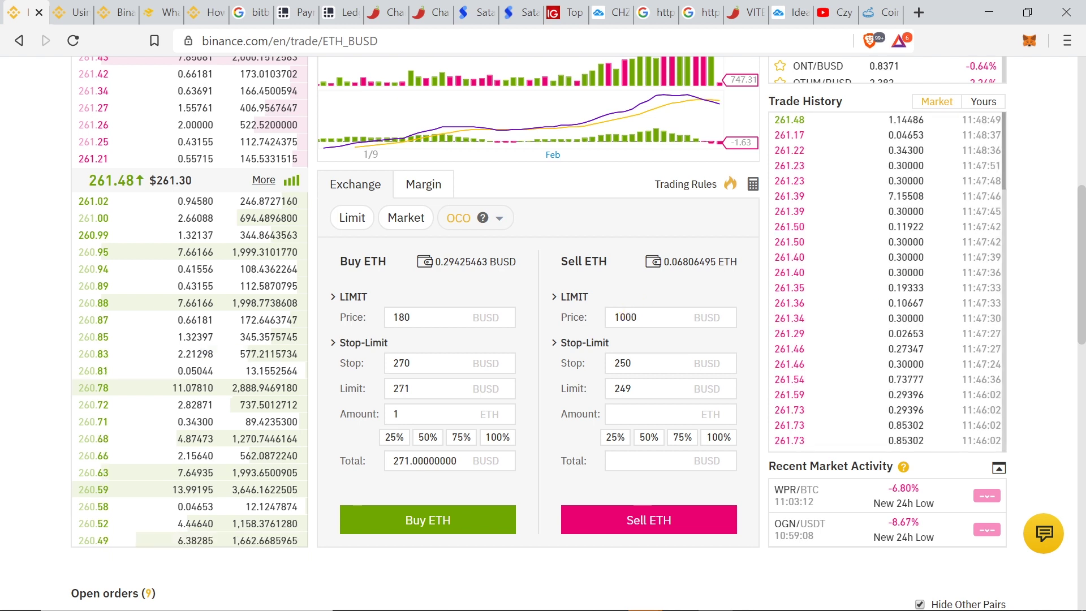
# Step: Enter a 480 BUSD sell stop and 479 BUSD limit, with the amount set to 100% of the ETH balance
pyautogui.doubleClick(617, 369)
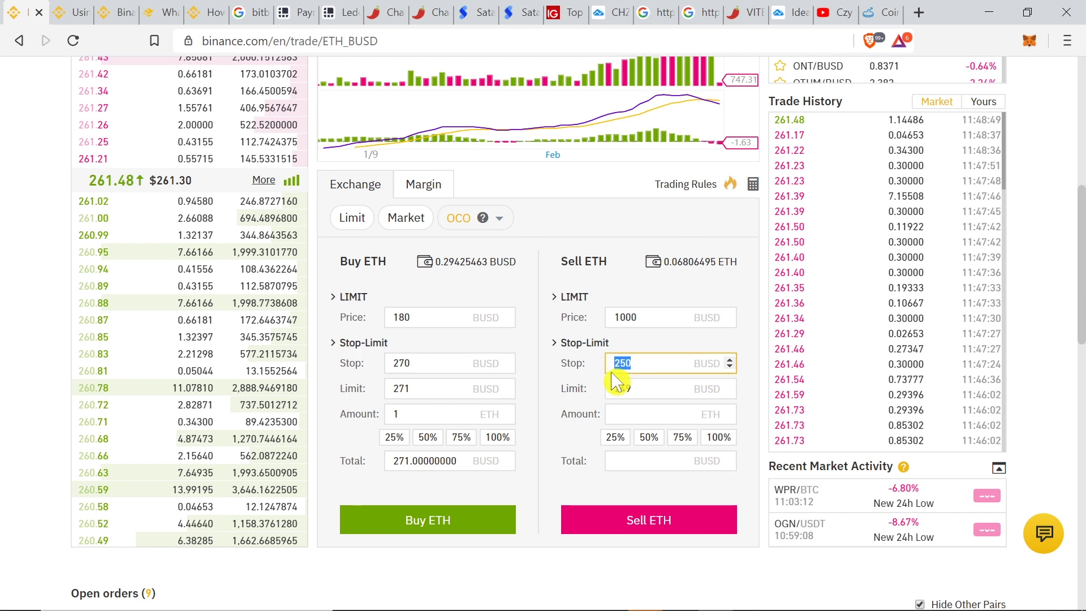
pyautogui.write('480')
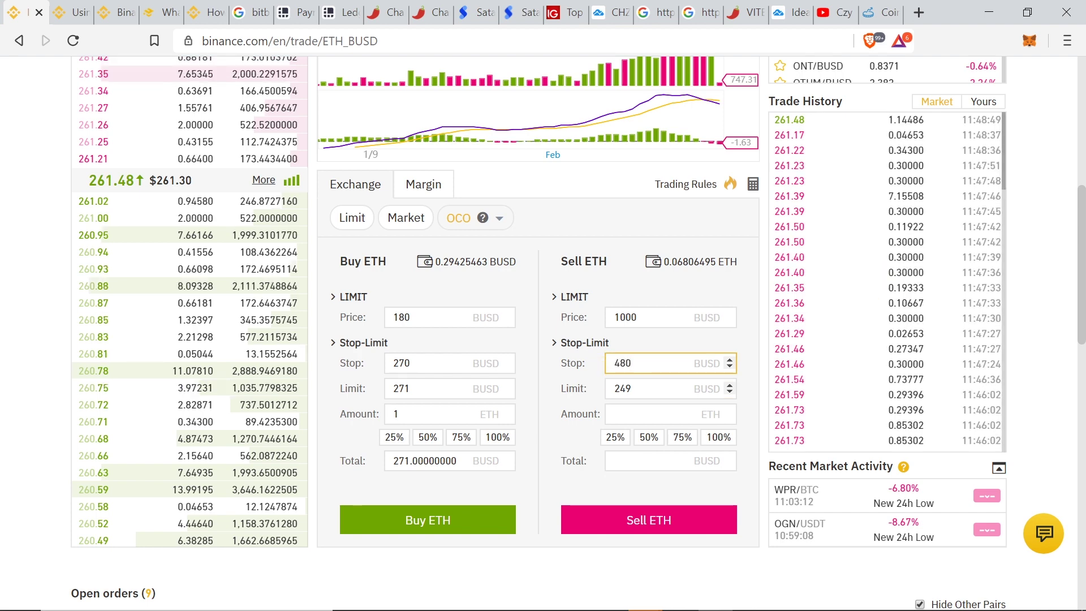
pyautogui.press('Tab')
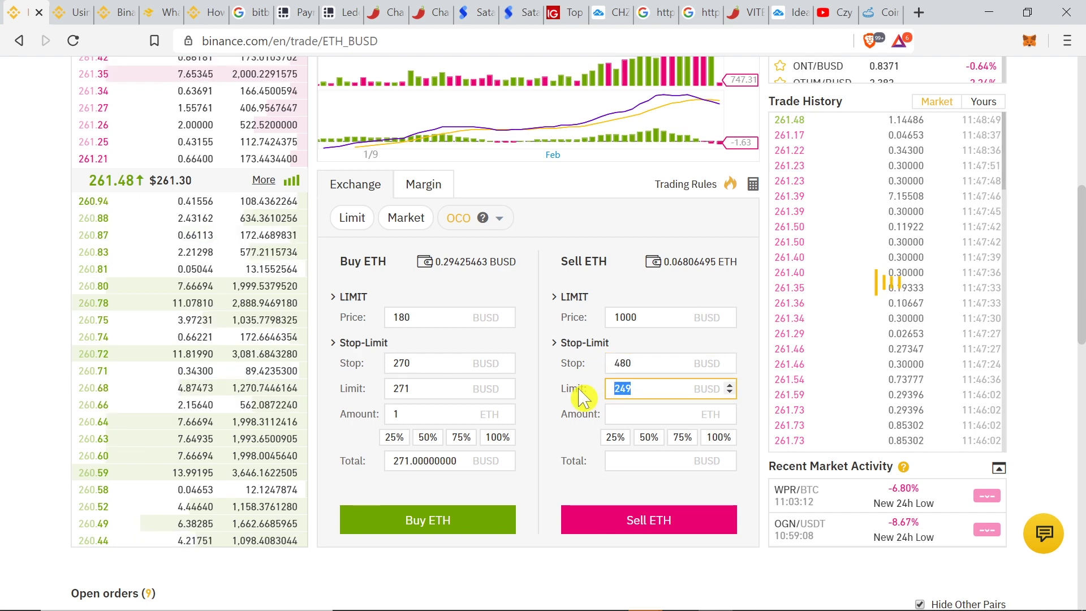
pyautogui.write('4')
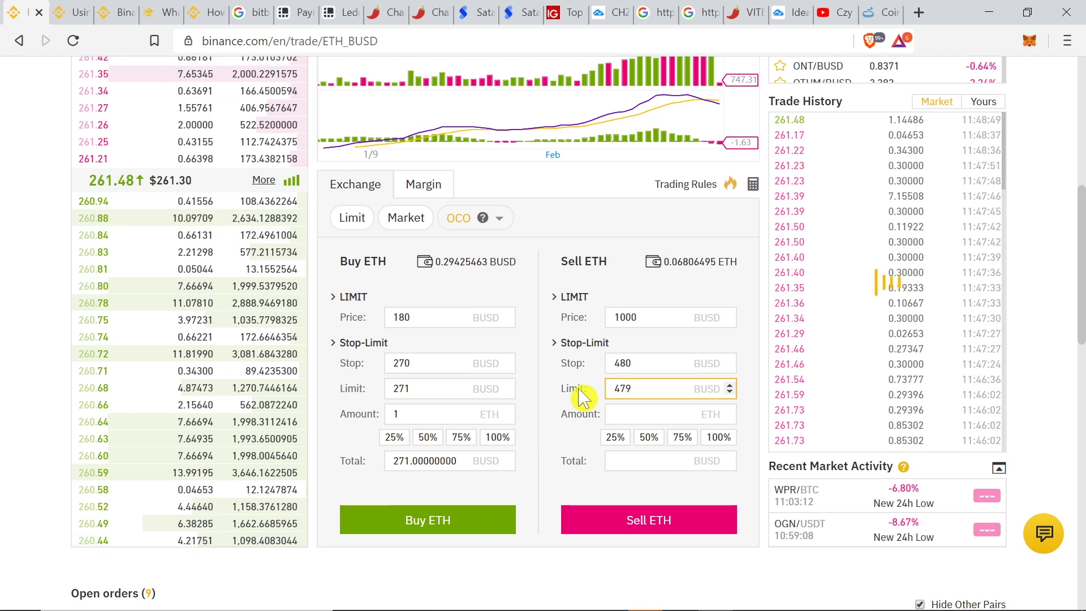
pyautogui.click(719, 440)
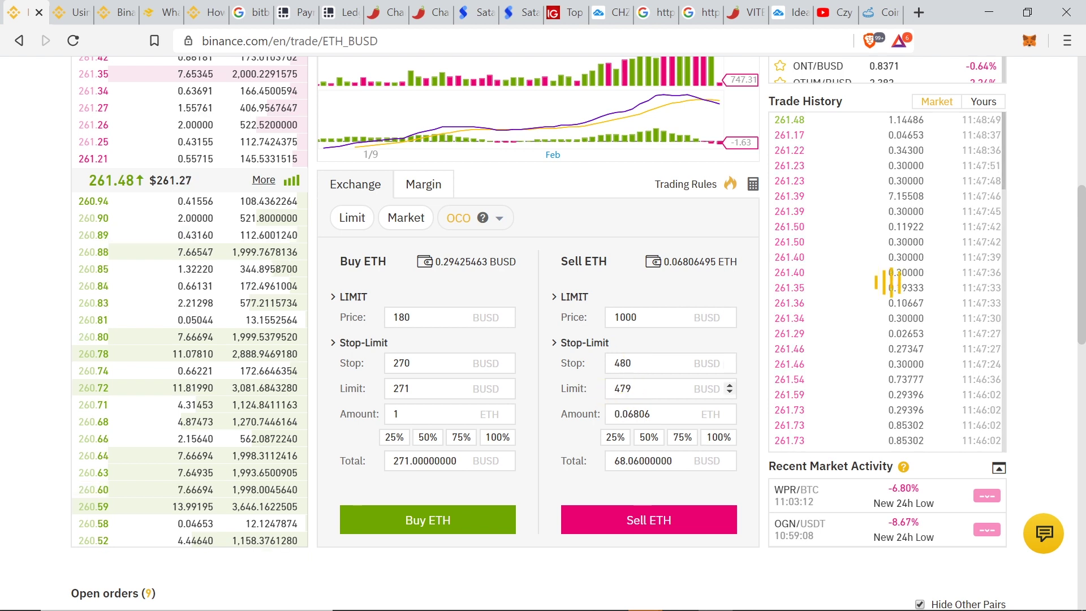
# Step: Check the 479 sell limit value, then scroll back up to the market header
pyautogui.click(615, 388)
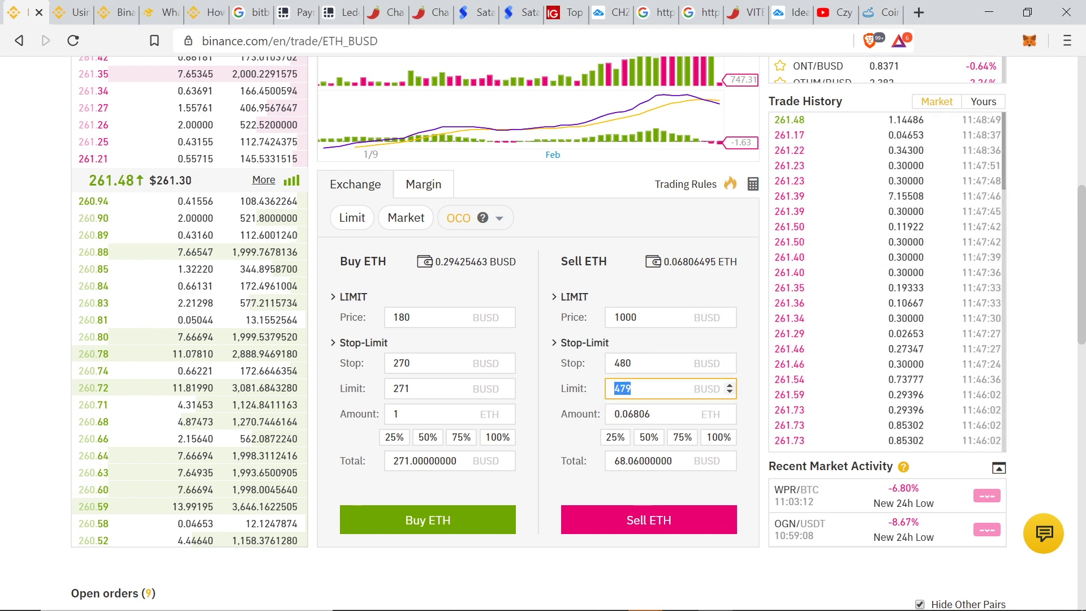
pyautogui.click(764, 403)
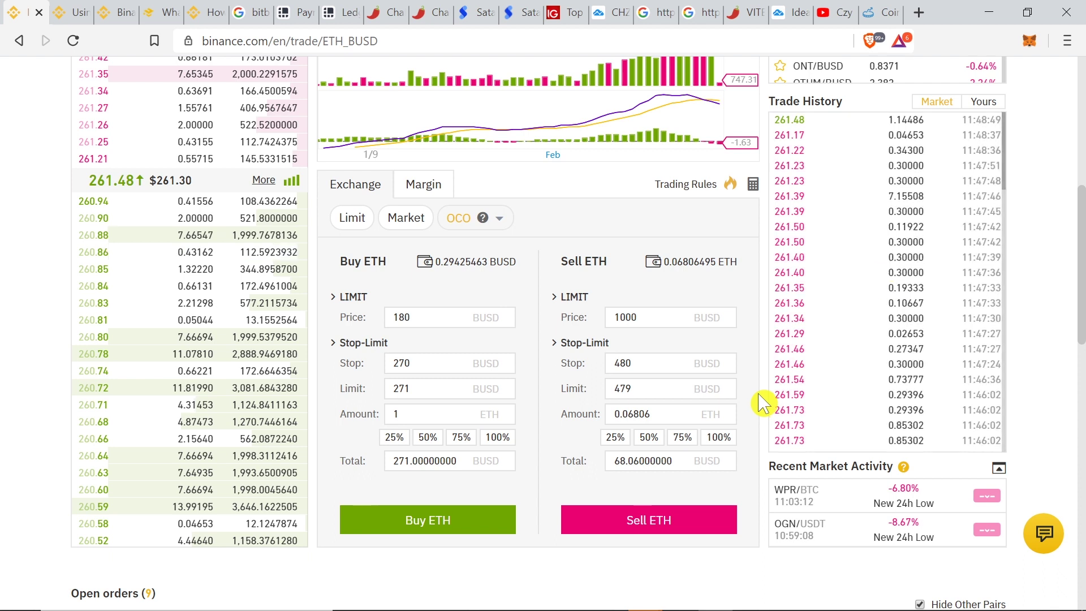
pyautogui.doubleClick(622, 388)
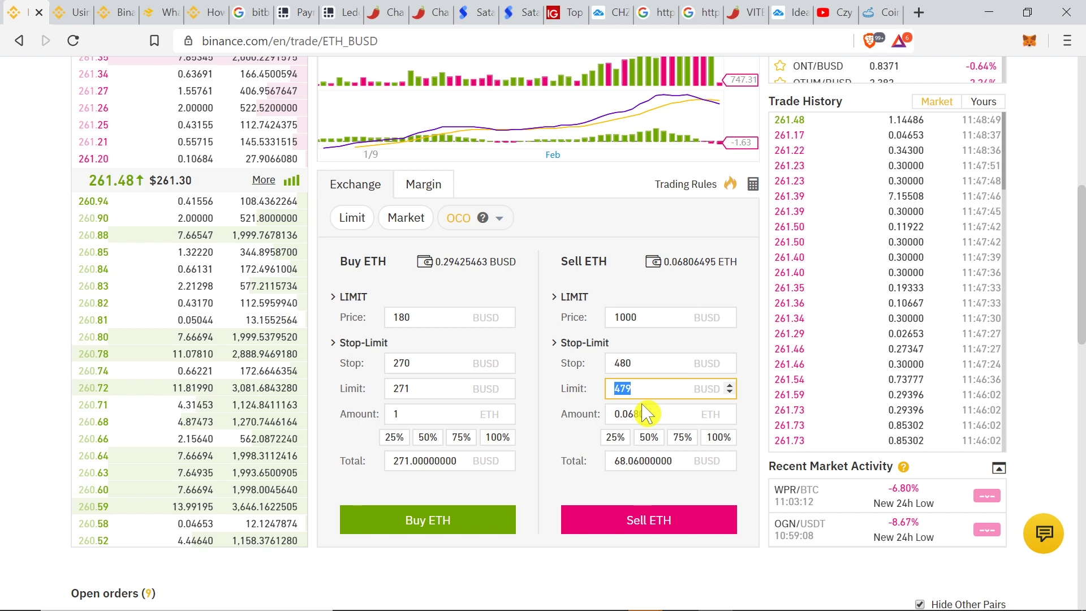
pyautogui.scroll(3, 746, 367)
pyautogui.scroll(5, 746, 367)
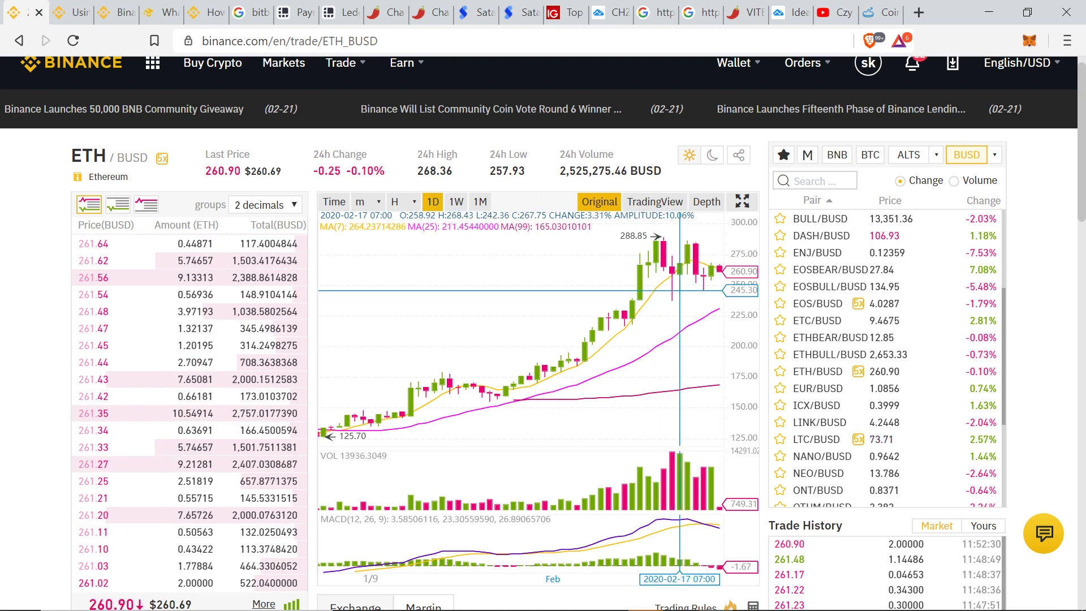
pyautogui.scroll(-6, 680, 290)
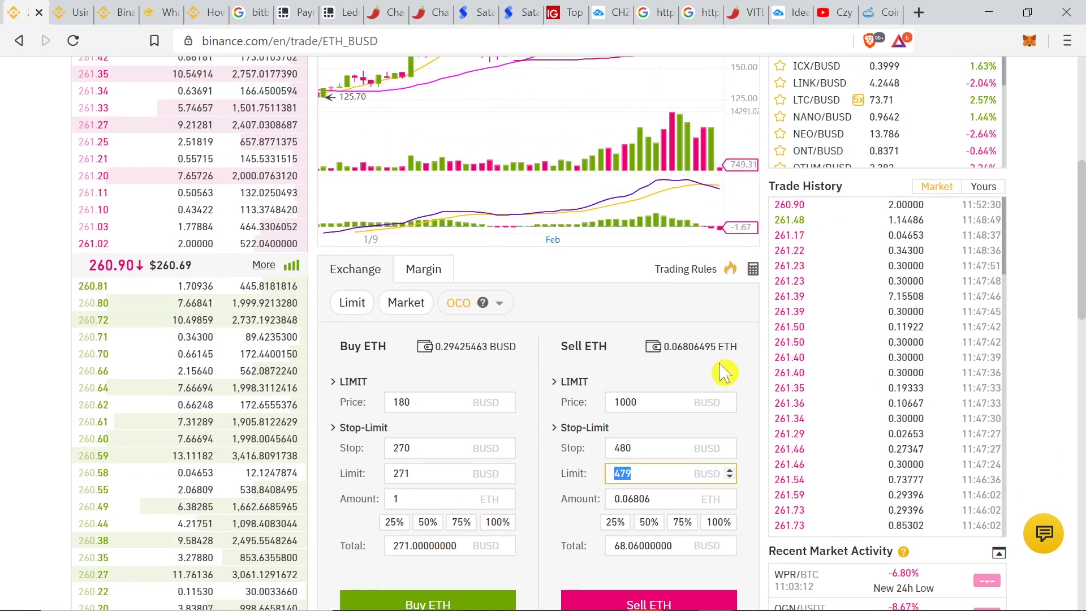
pyautogui.scroll(-2, 725, 372)
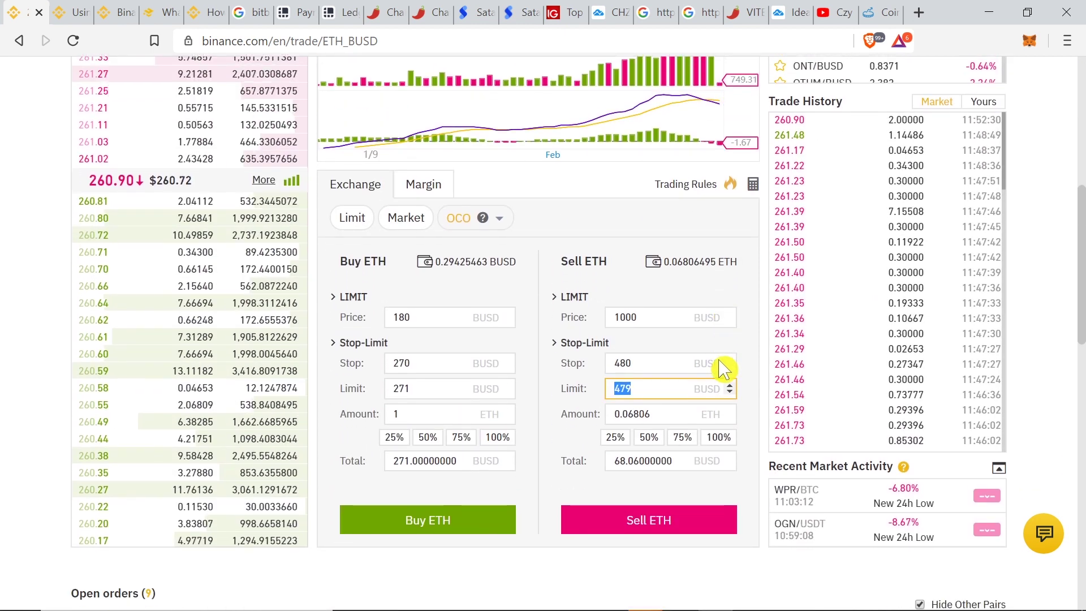